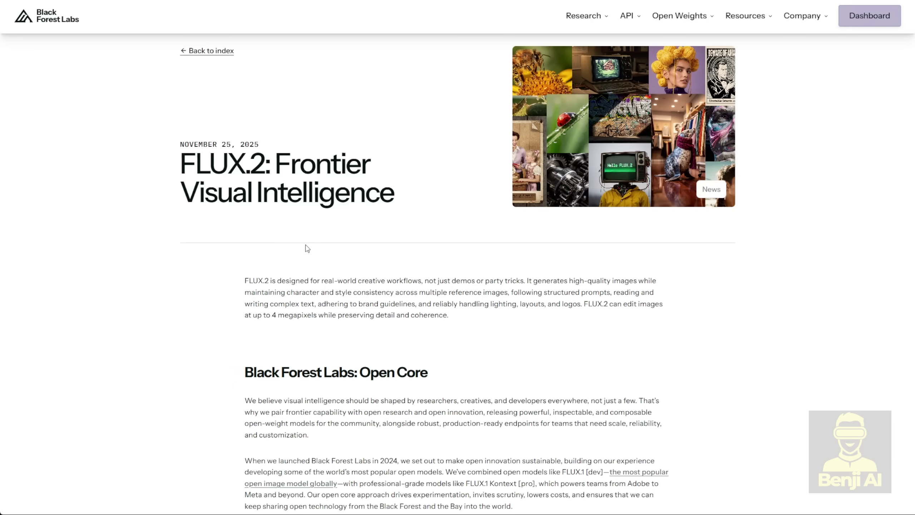
Step: Scroll the FLUX.2 announcement down to the 'From FLUX.1 to FLUX.2' section and its image grid
scroll(308, 249, down, 3)
scroll(307, 248, down, 3)
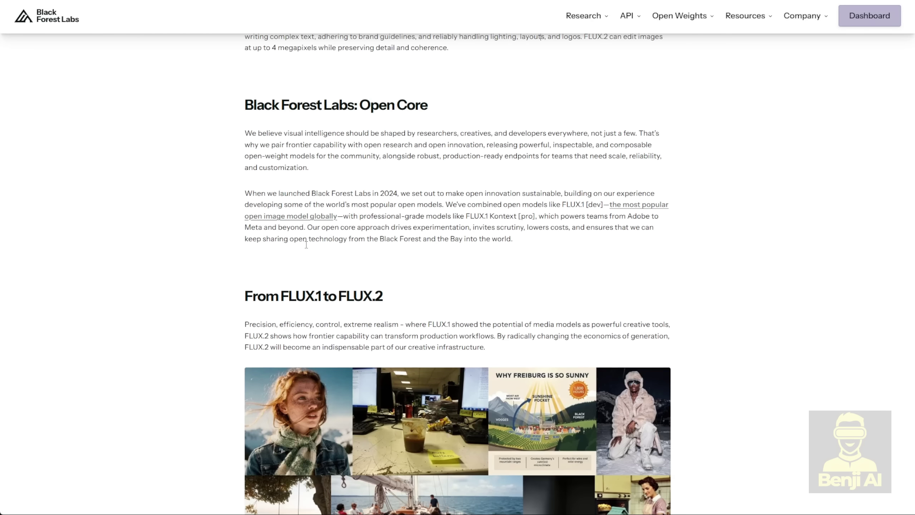
Step: Scroll further down the FLUX.2 announcement toward the FLUX.2 [dev] open-weights link
scroll(307, 248, down, 3)
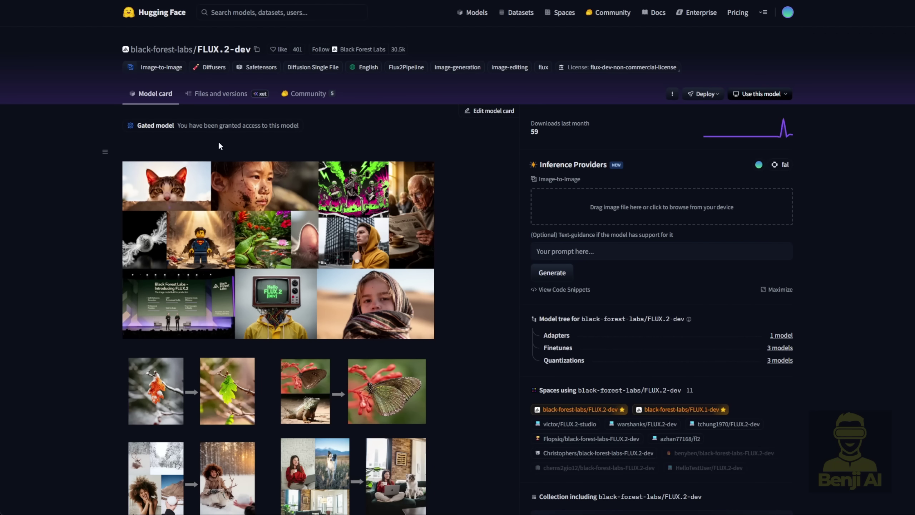
Step: Open the Files and versions list of the black-forest-labs/FLUX.2-dev repository
click(221, 94)
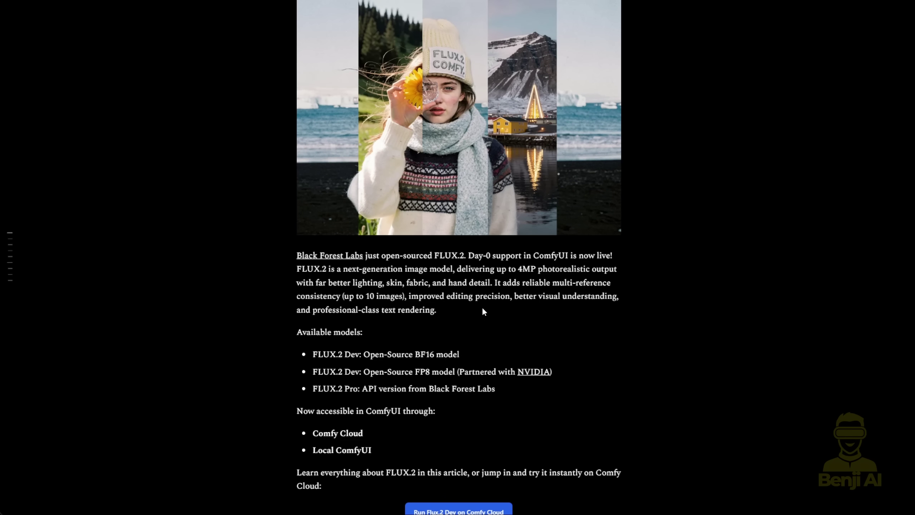
Step: Scroll the ComfyUI FLUX.2 Day-0 blog post toward the FP8 version link
scroll(482, 308, down, 2)
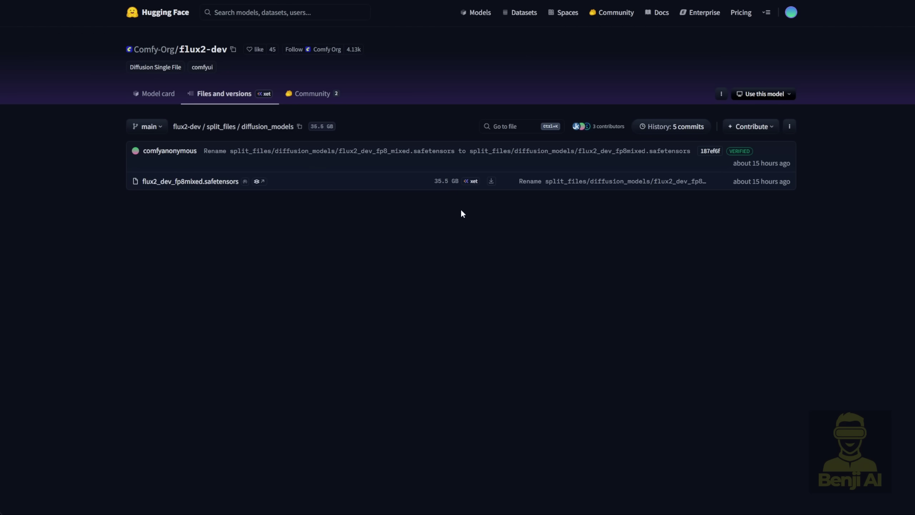
Step: Browse the vae and text_encoders folders of Comfy-Org flux2-dev, ending back at split_files
click(225, 127)
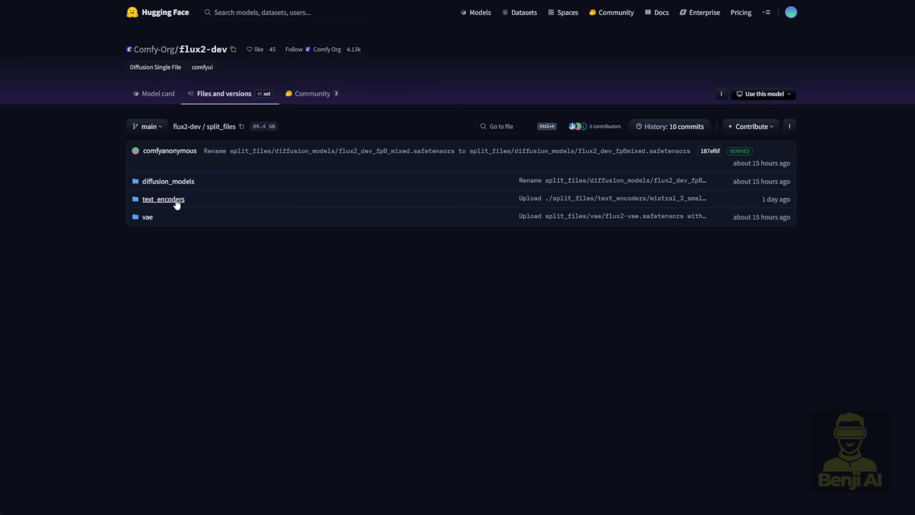
click(147, 217)
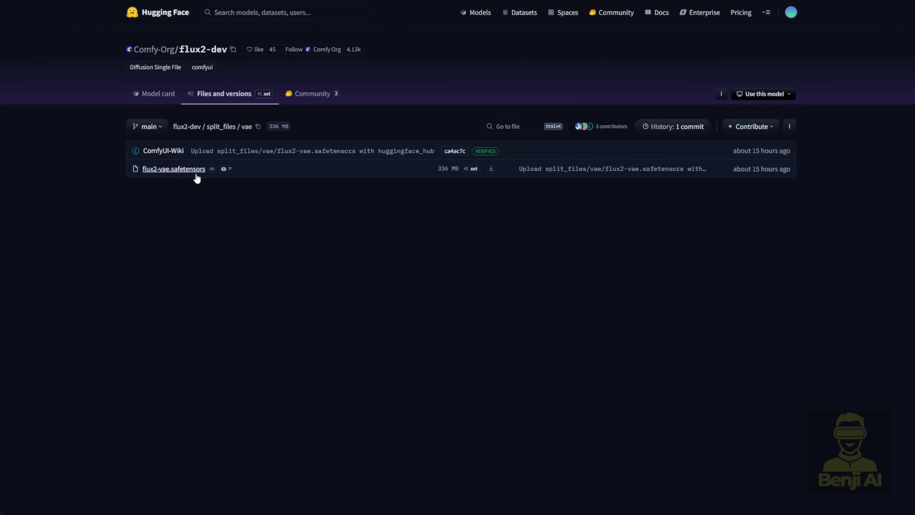
key(alt+Left)
click(183, 199)
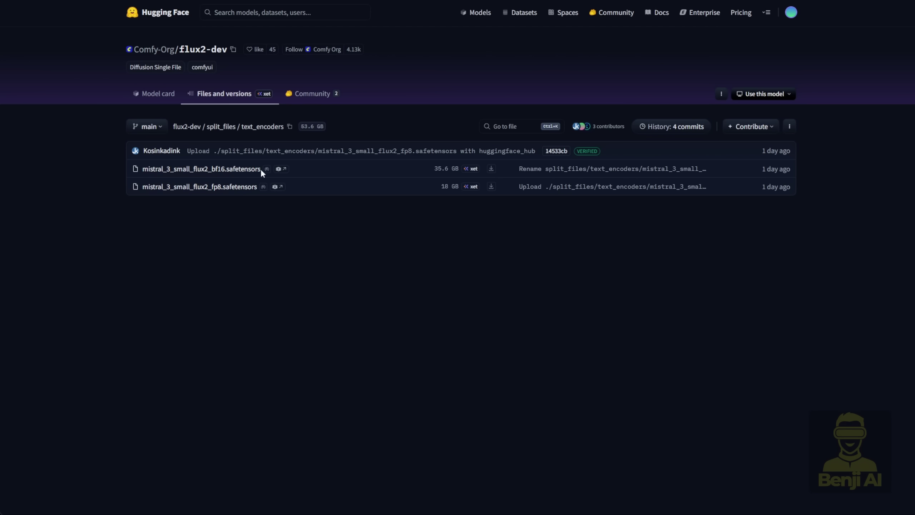
key(alt+Left)
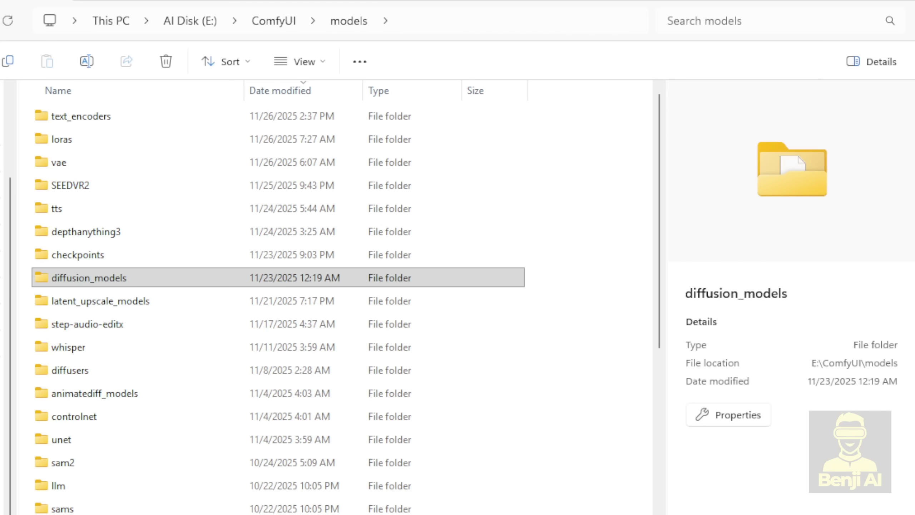
Step: Check the local models\text_encoders and models\vae folders, including flux2-vae.safetensors
click(371, 1)
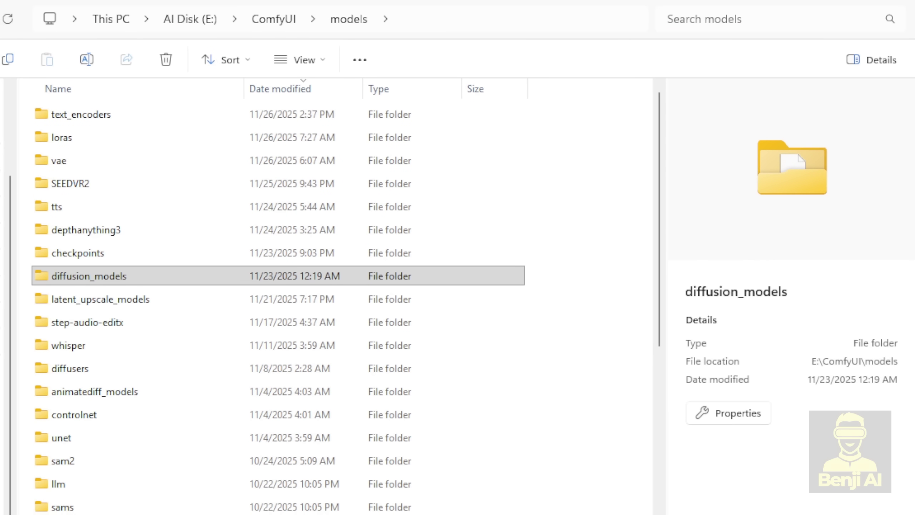
key(alt+Tab)
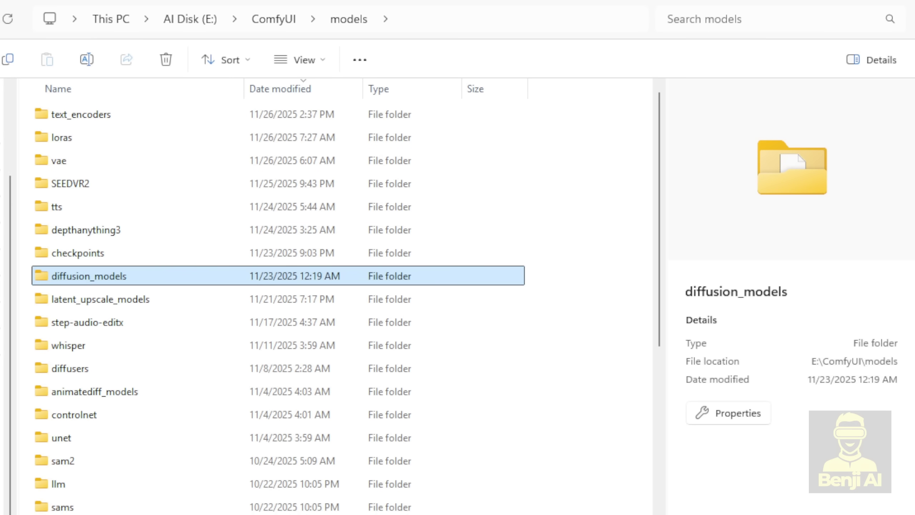
double_click(139, 117)
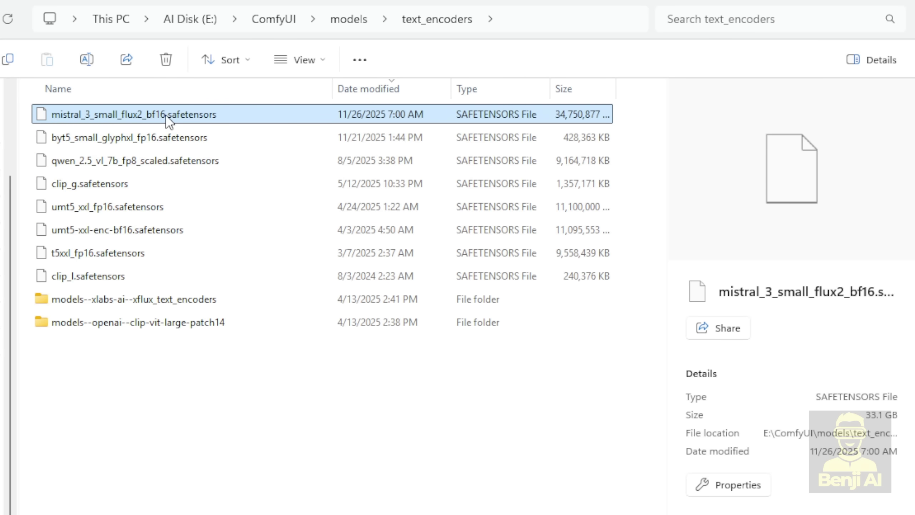
click(349, 23)
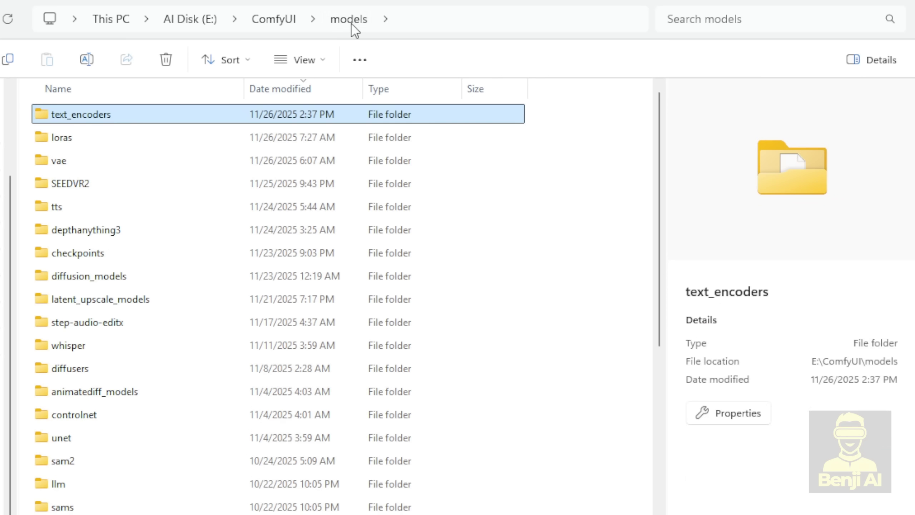
double_click(104, 156)
click(67, 166)
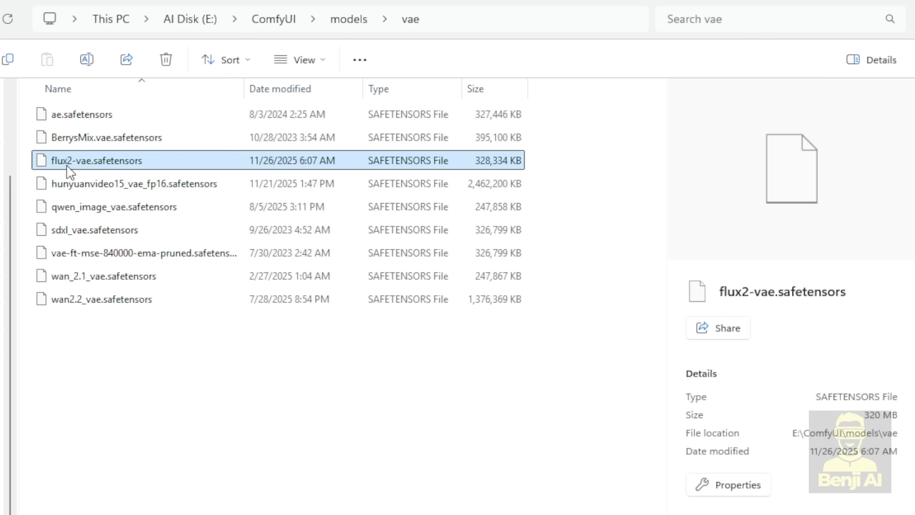
key(alt+Up)
Step: Open models\diffusion_models\Flux and select flux2_dev_fp8mixed.safetensors
click(101, 281)
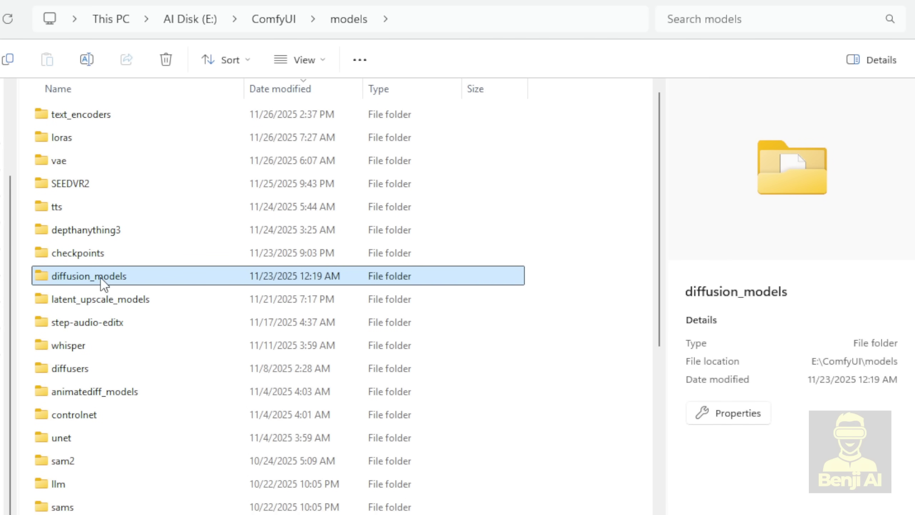
double_click(122, 281)
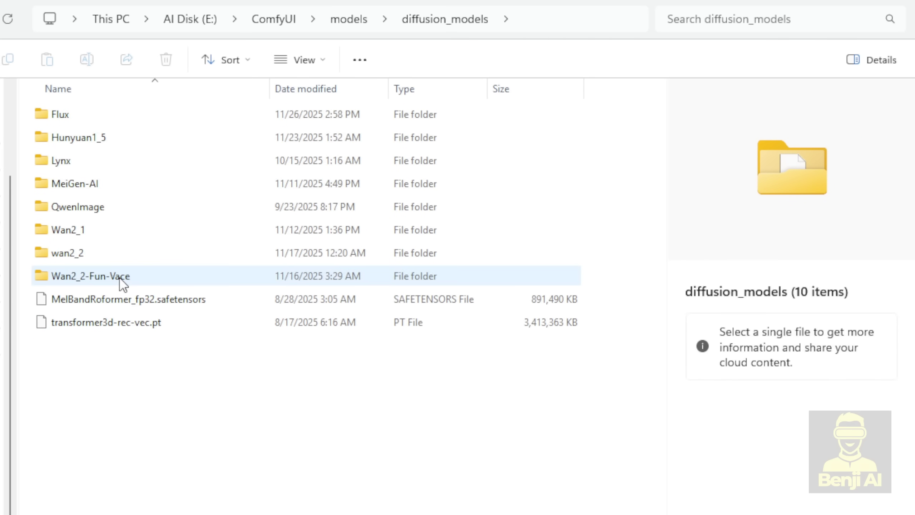
double_click(125, 119)
click(105, 119)
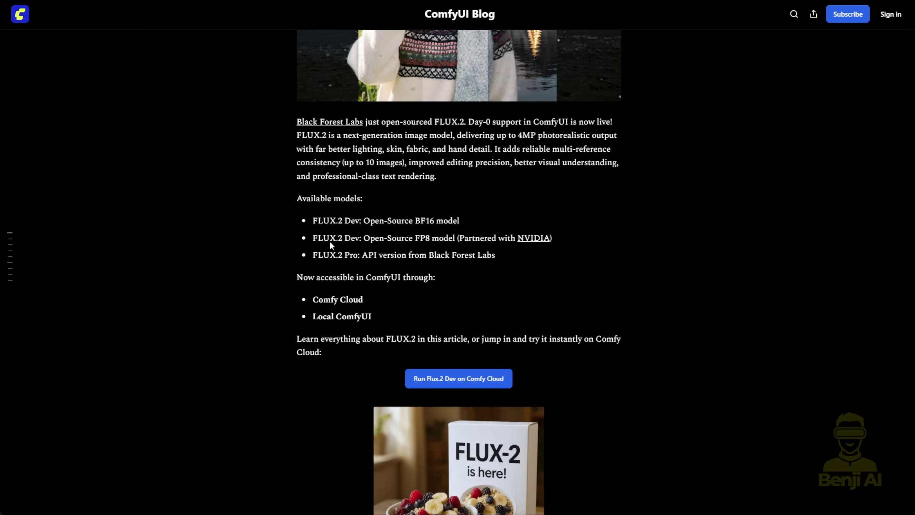
Step: Scroll the ComfyUI blog to 'Run FLUX.2 Locally in ComfyUI' and highlight the FP8 version line
scroll(434, 80, up, 10)
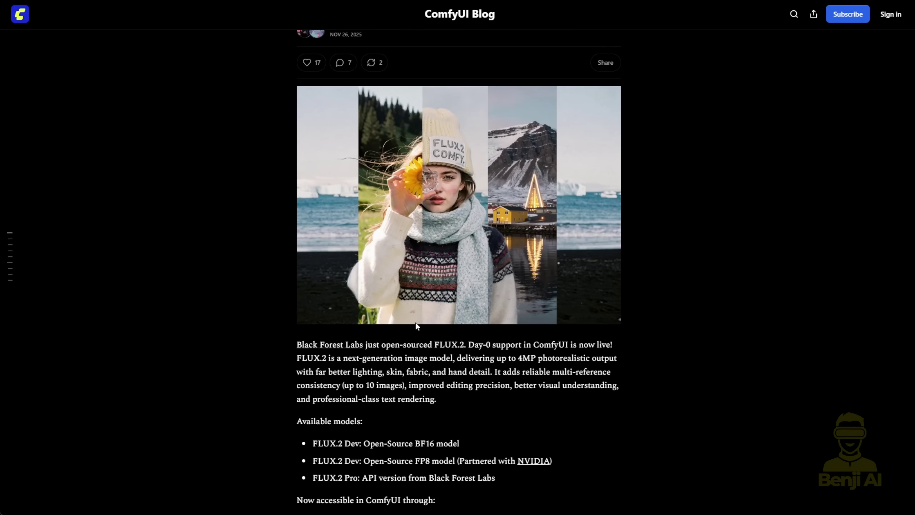
scroll(501, 32, down, 15)
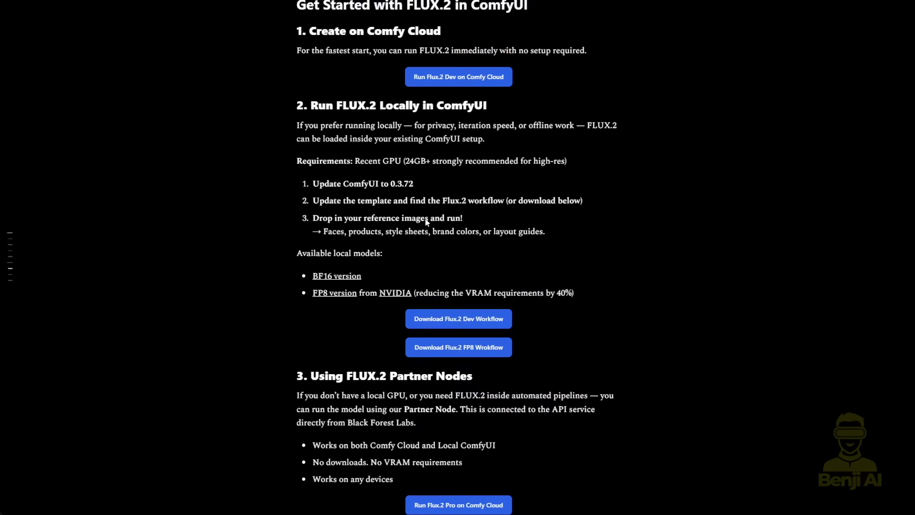
scroll(383, 322, down, 2)
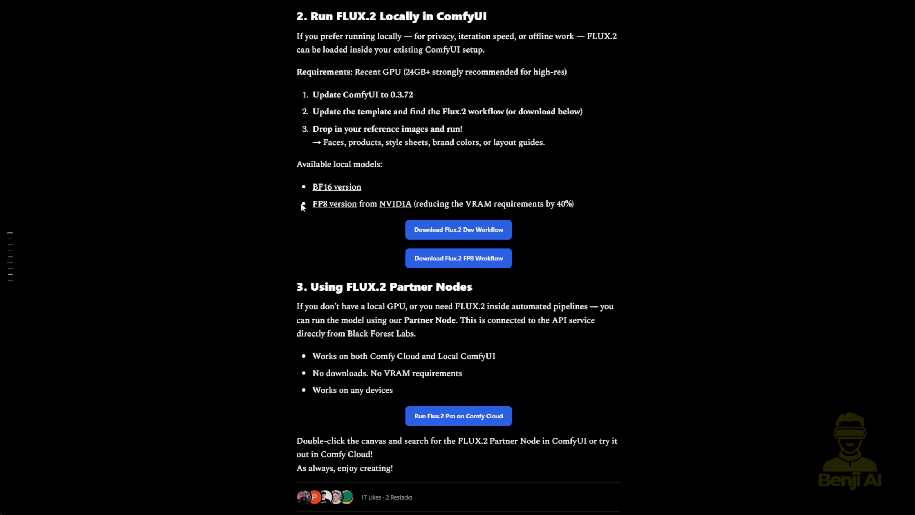
drag(576, 204, 316, 205)
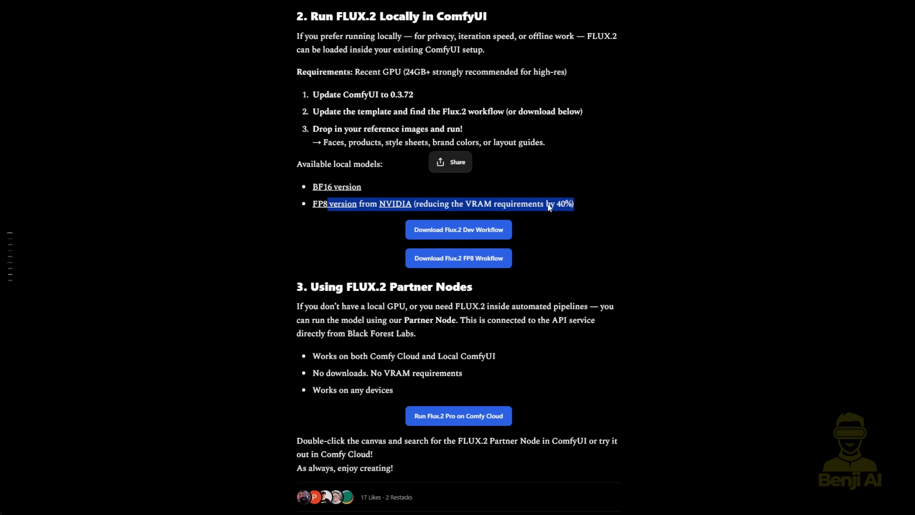
click(587, 204)
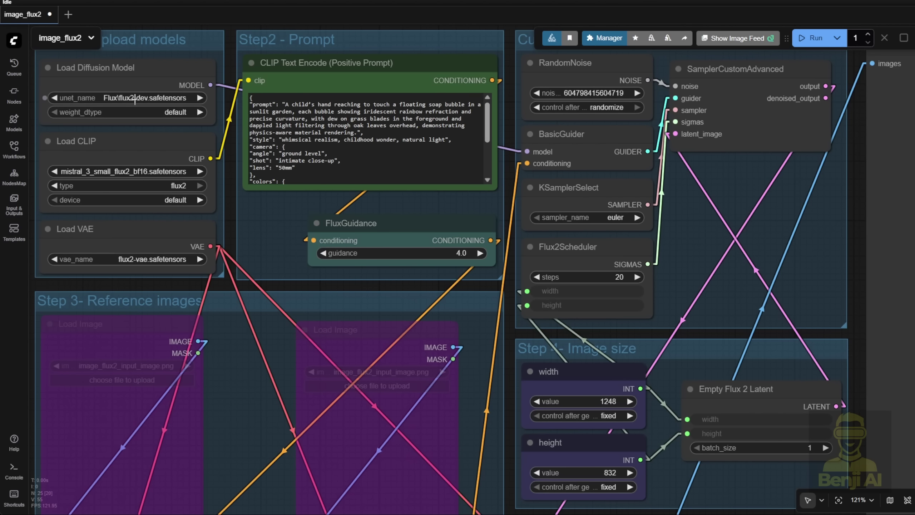
Step: Set Load Diffusion Model's unet_name to Flux\flux2_dev_fp8mixed.safetensors
click(153, 96)
click(178, 76)
scroll(127, 105, up, 3)
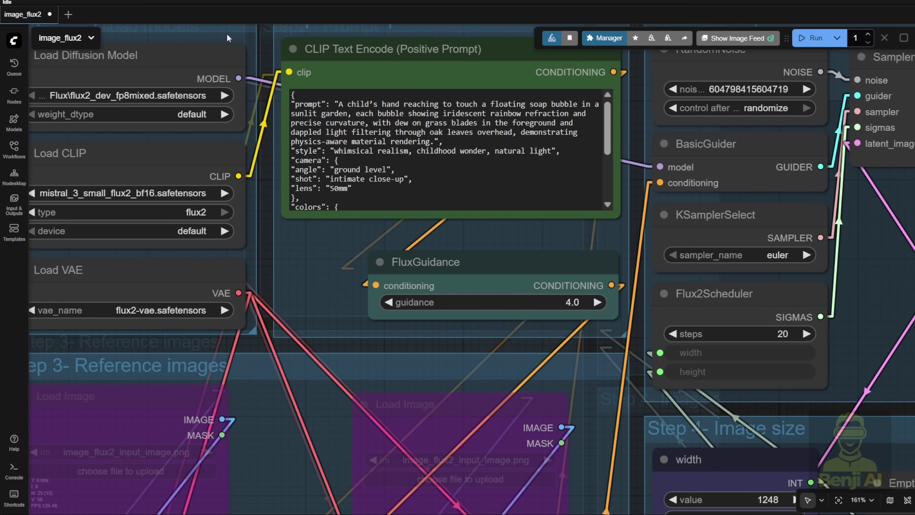
Step: Inspect the Load CLIP node's text encoder type options in the Step 1 - Upload models group
drag(263, 44, 463, 108)
scroll(258, 159, up, 4)
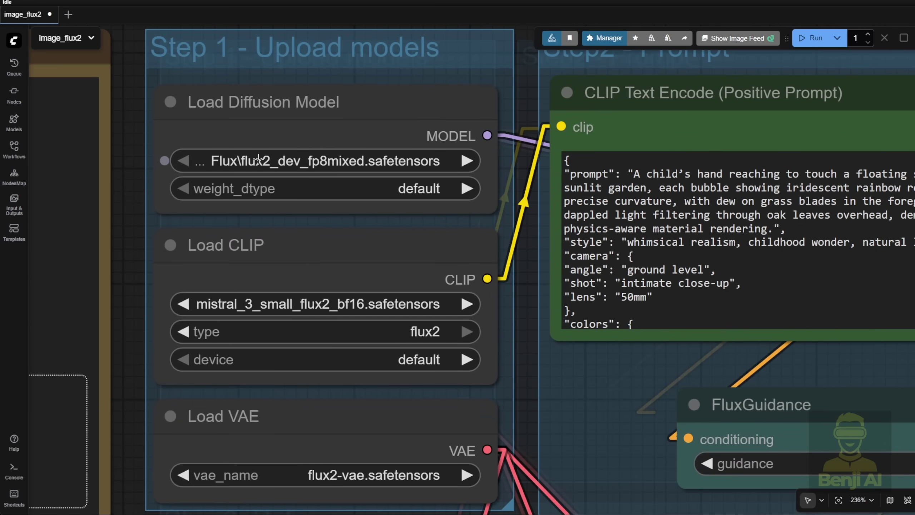
scroll(259, 159, down, 2)
click(340, 234)
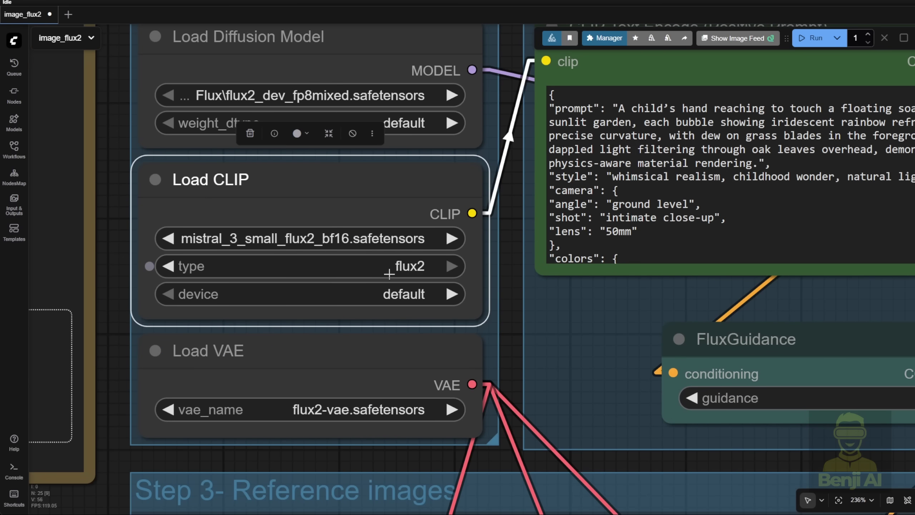
click(411, 266)
scroll(408, 231, up, 1)
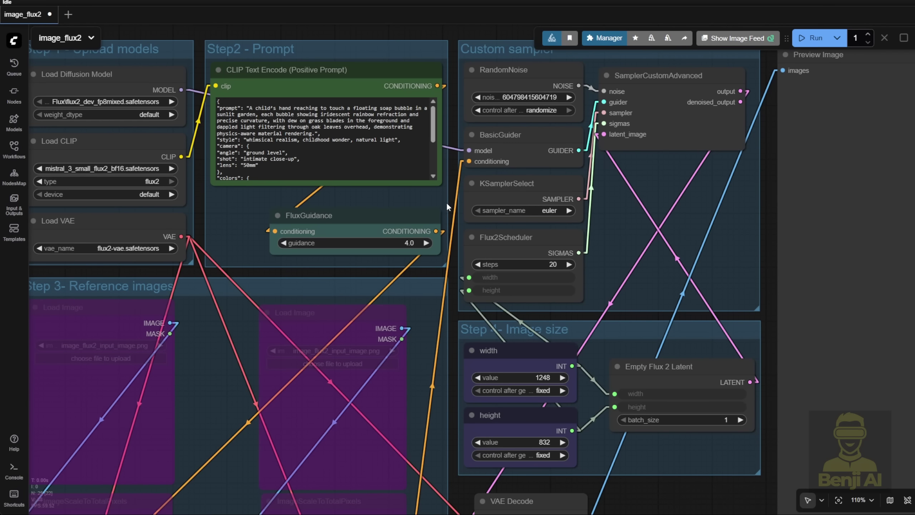
scroll(445, 203, down, 4)
scroll(495, 218, down, 1)
scroll(495, 218, up, 5)
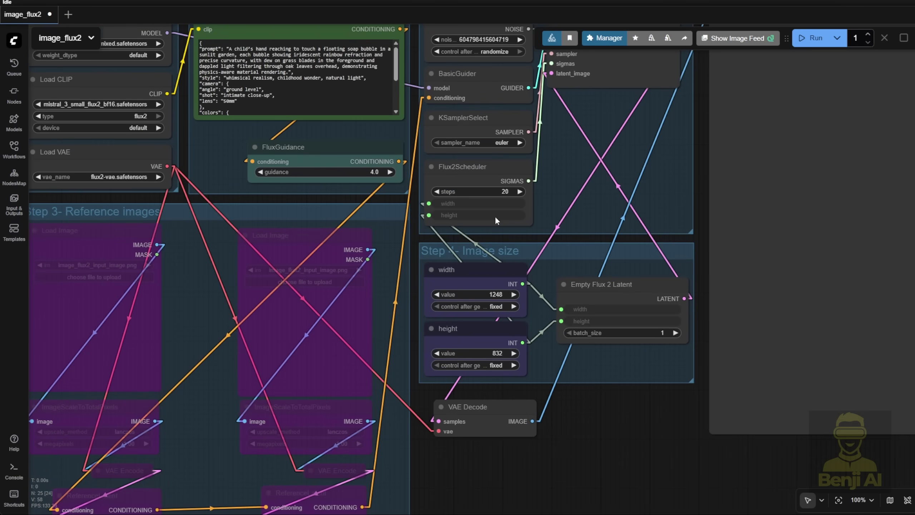
scroll(497, 169, up, 6)
click(485, 164)
scroll(607, 196, down, 5)
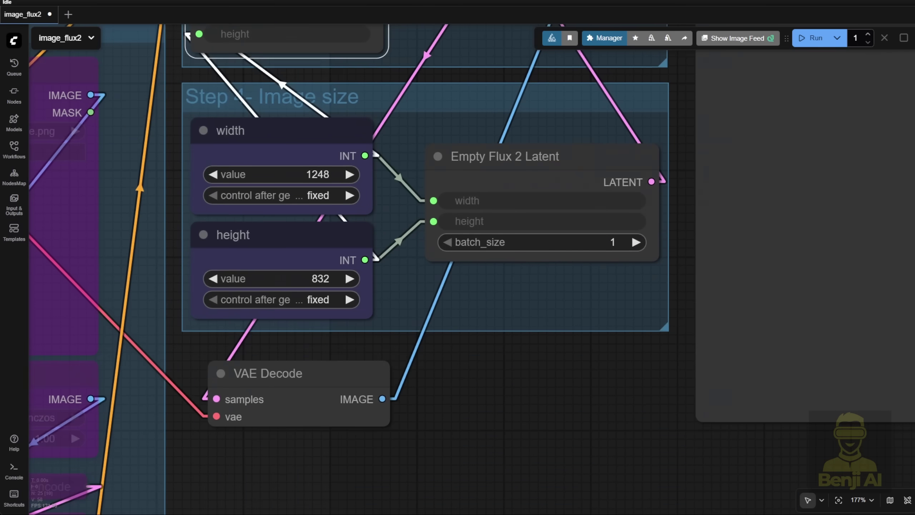
click(514, 155)
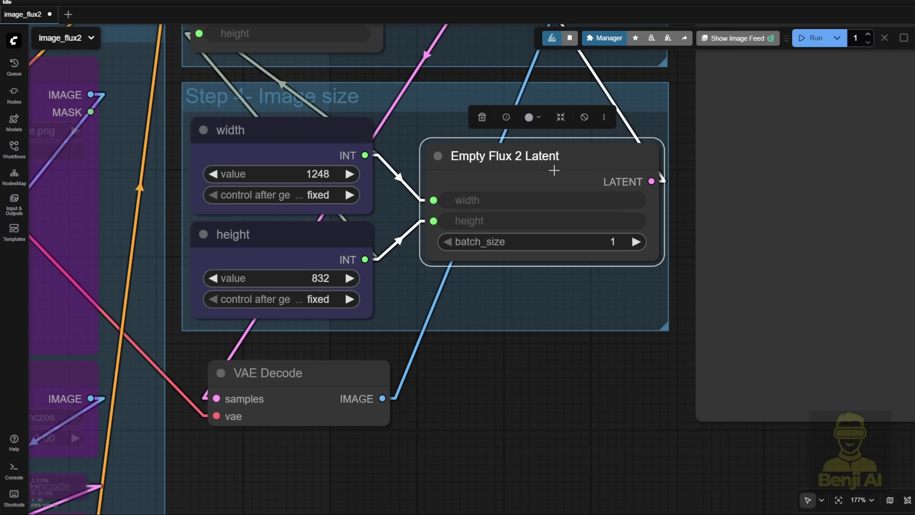
click(490, 406)
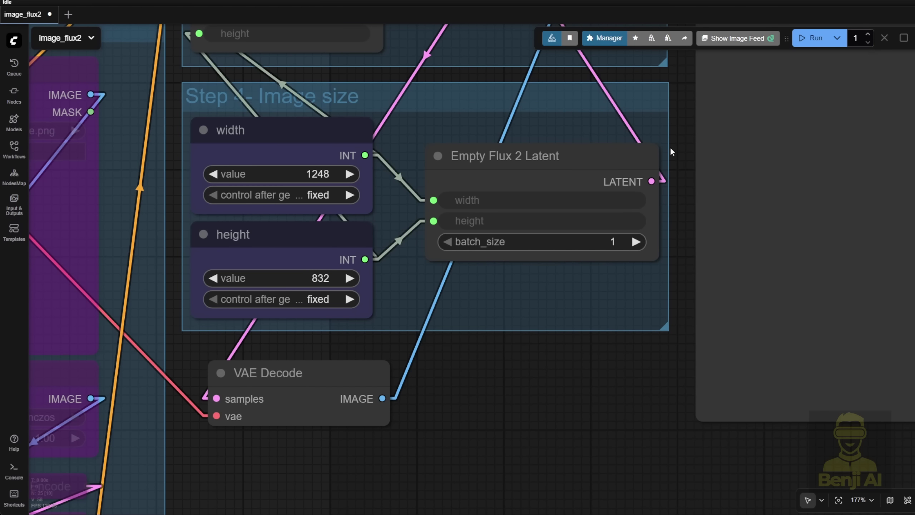
scroll(528, 451, down, 4)
drag(488, 467, 757, 358)
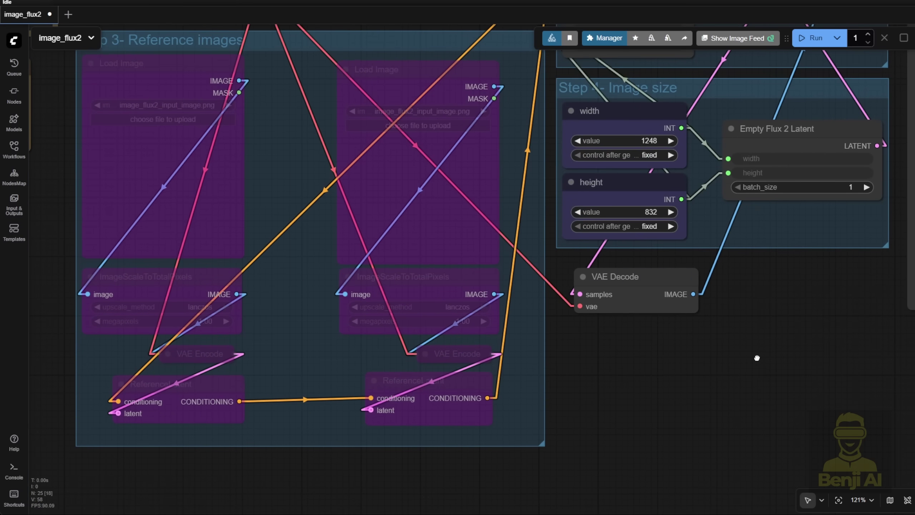
scroll(715, 350, down, 2)
scroll(661, 366, down, 2)
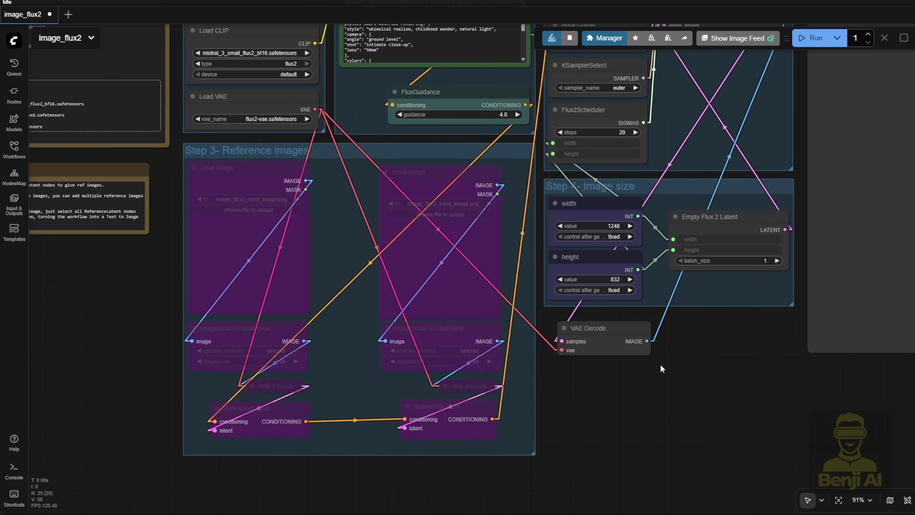
scroll(658, 359, down, 2)
scroll(442, 108, up, 6)
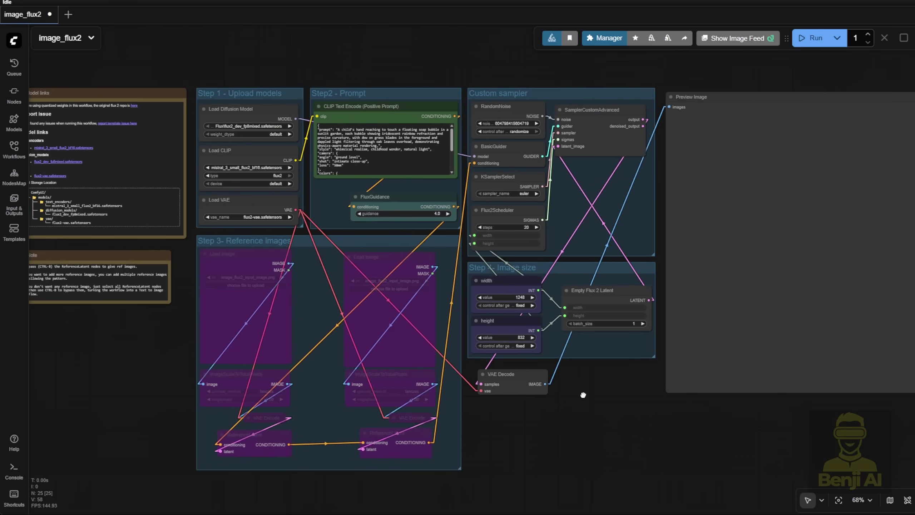
click(458, 101)
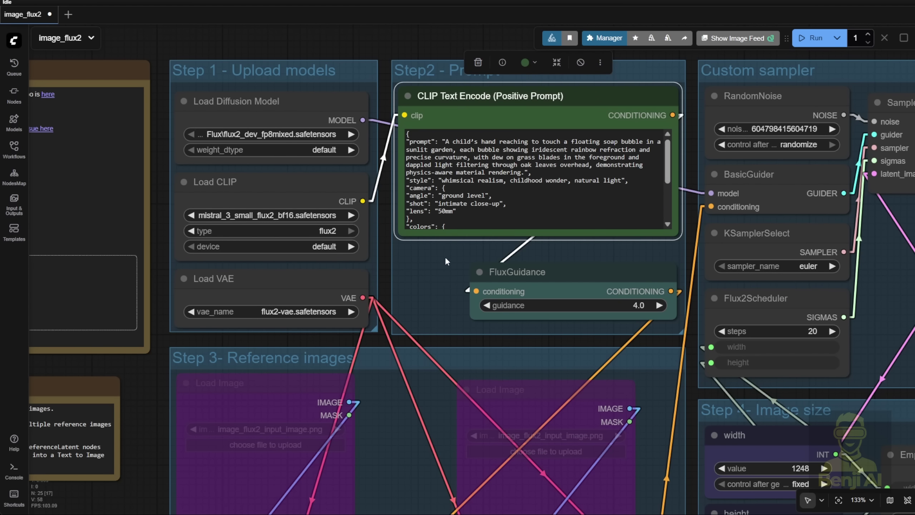
drag(444, 256, 254, 262)
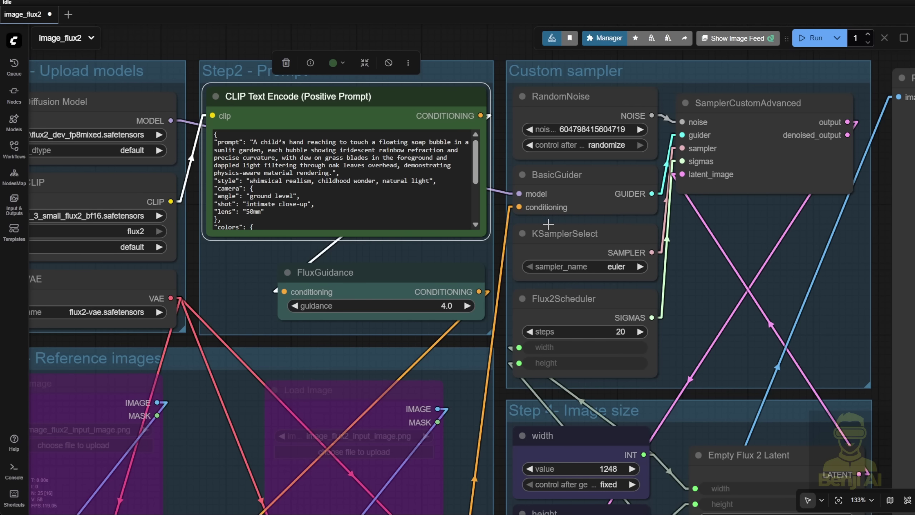
scroll(548, 225, right, 10)
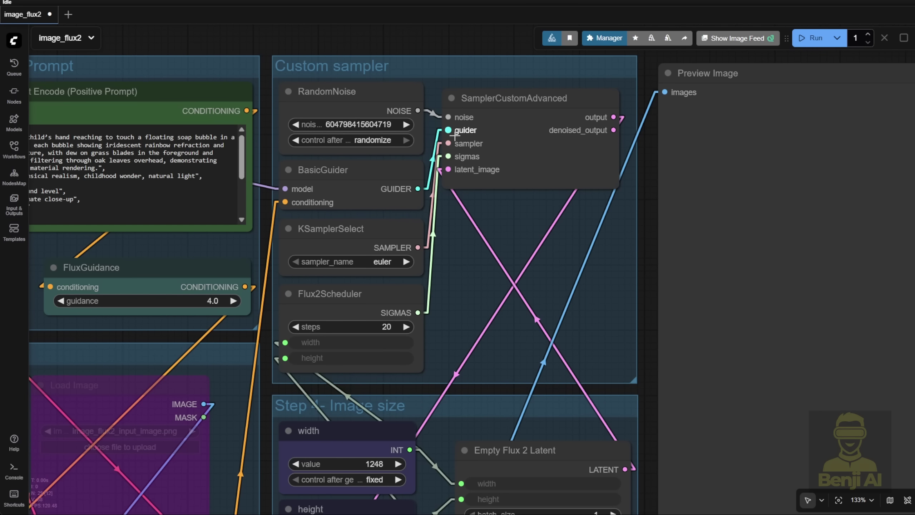
scroll(323, 301, up, 4)
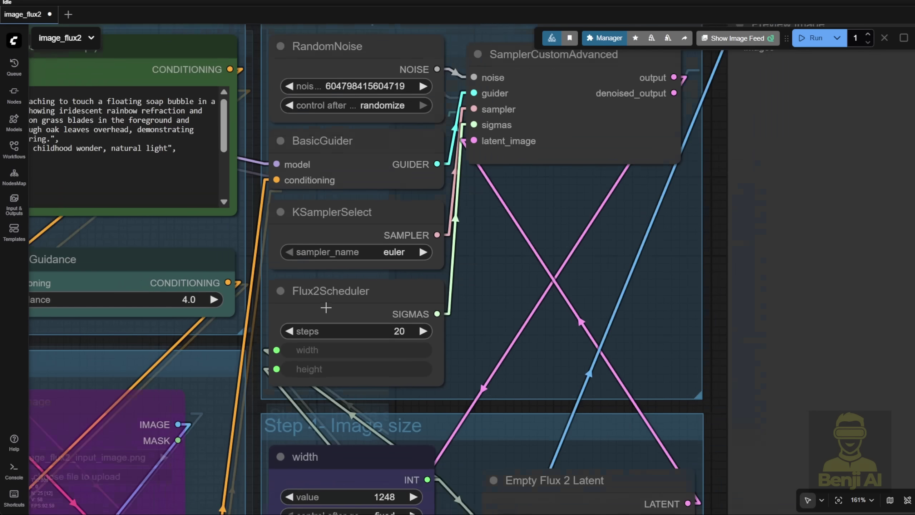
click(336, 293)
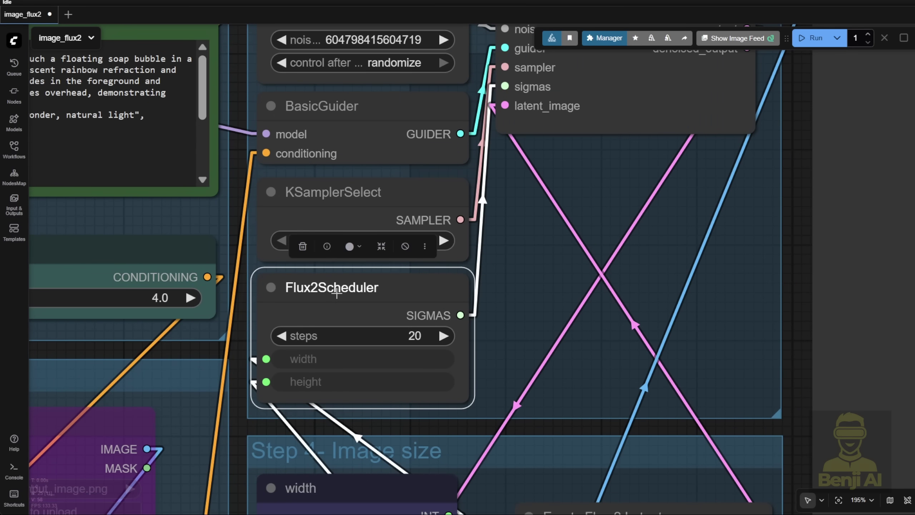
scroll(336, 294, down, 6)
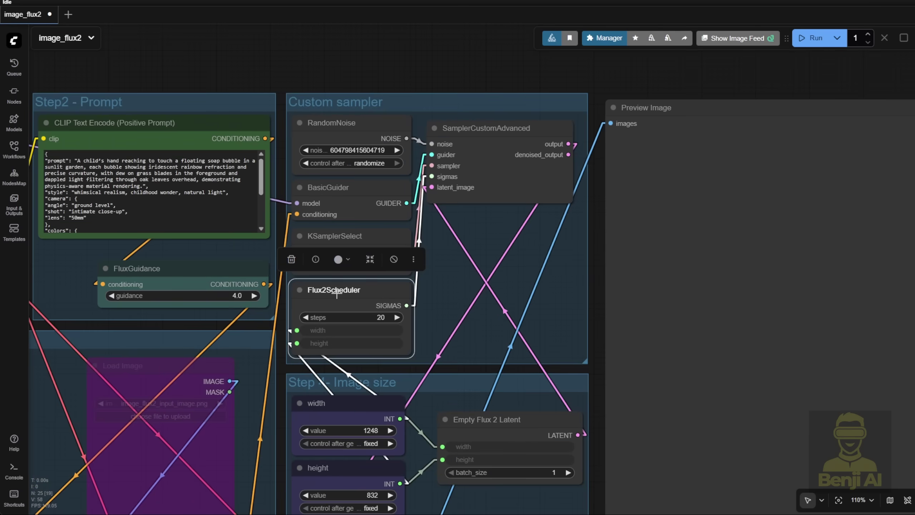
Step: Un-bypass the four left reference-column nodes, Load Image through ReferenceLatent, then deselect them
drag(201, 345, 455, 99)
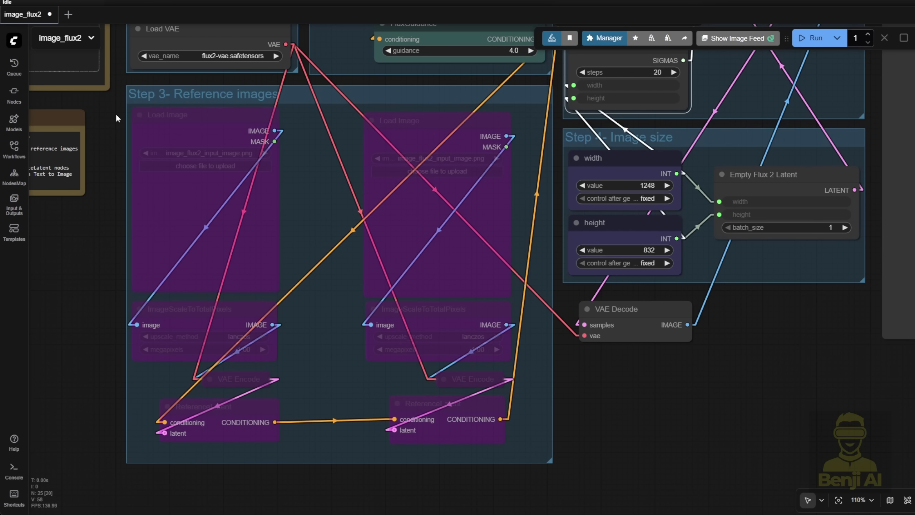
drag(116, 119, 286, 464)
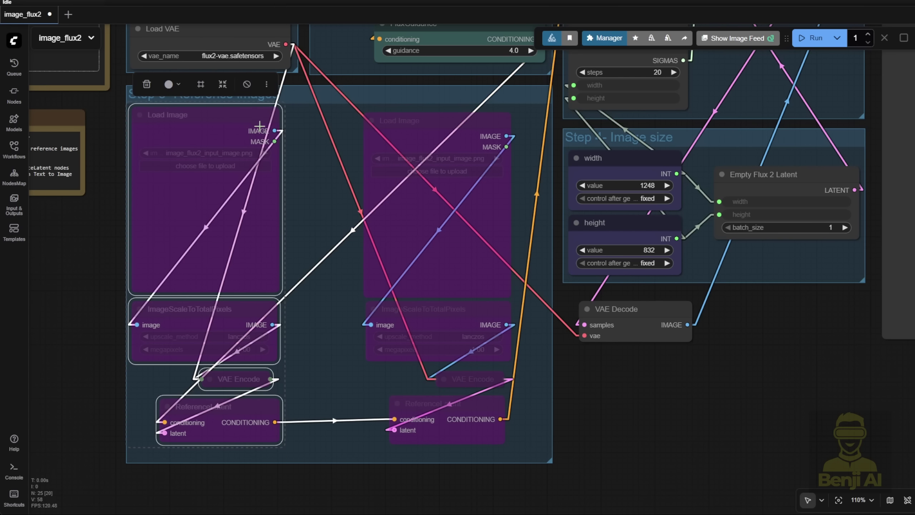
click(247, 84)
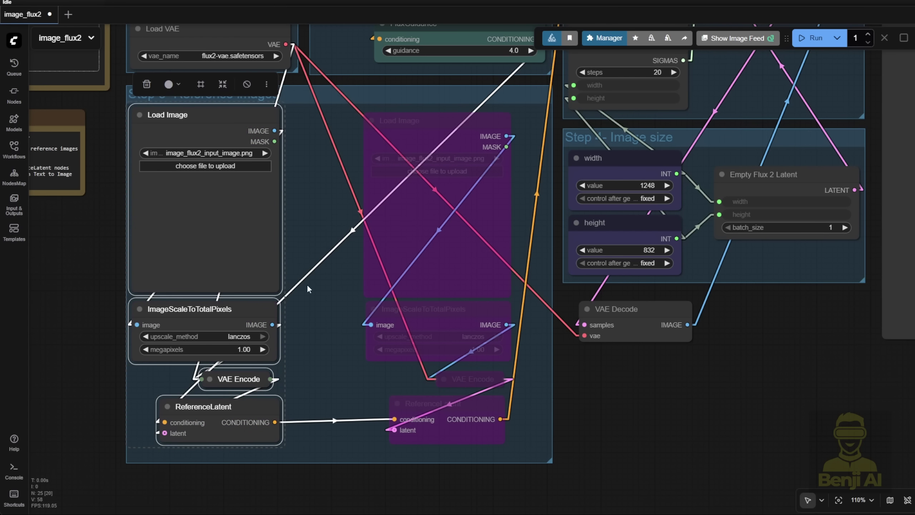
click(305, 331)
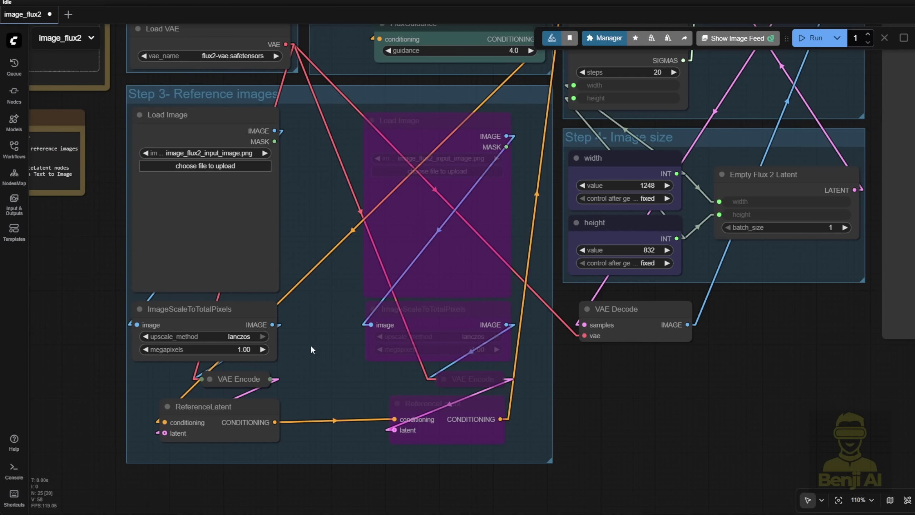
Step: Expand the first column's VAE Encode node and drag ReferenceLatent down beneath it
click(193, 125)
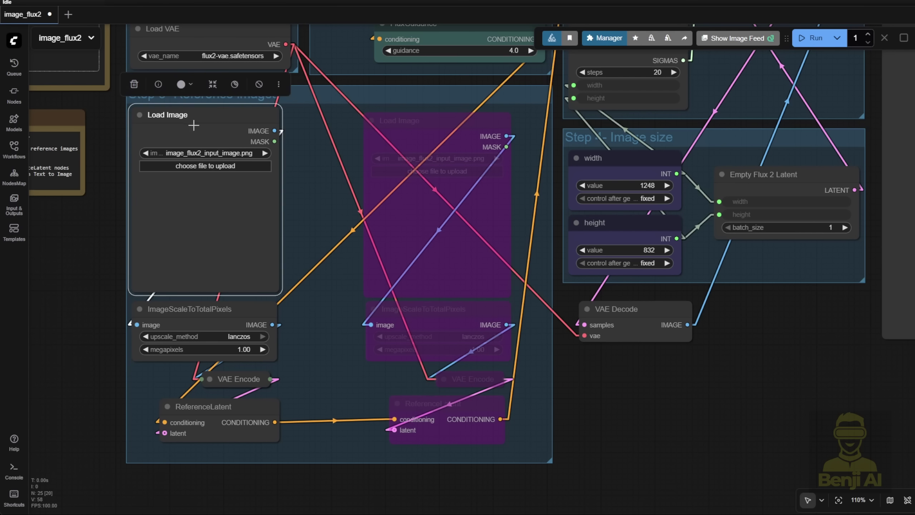
click(202, 309)
scroll(201, 309, up, 3)
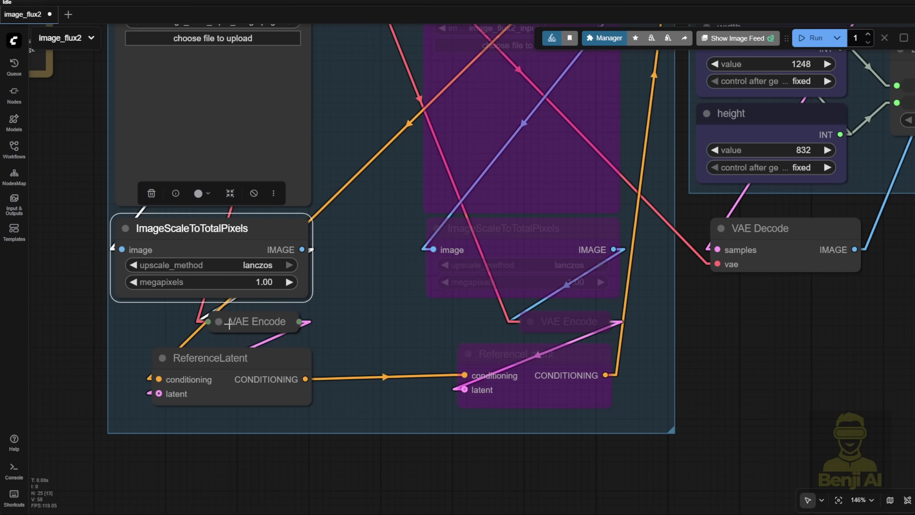
click(219, 322)
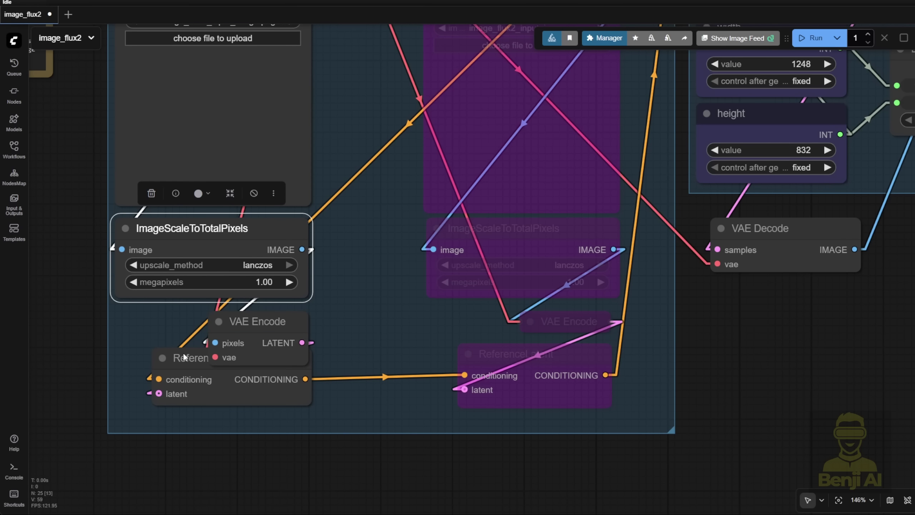
drag(183, 357, 184, 384)
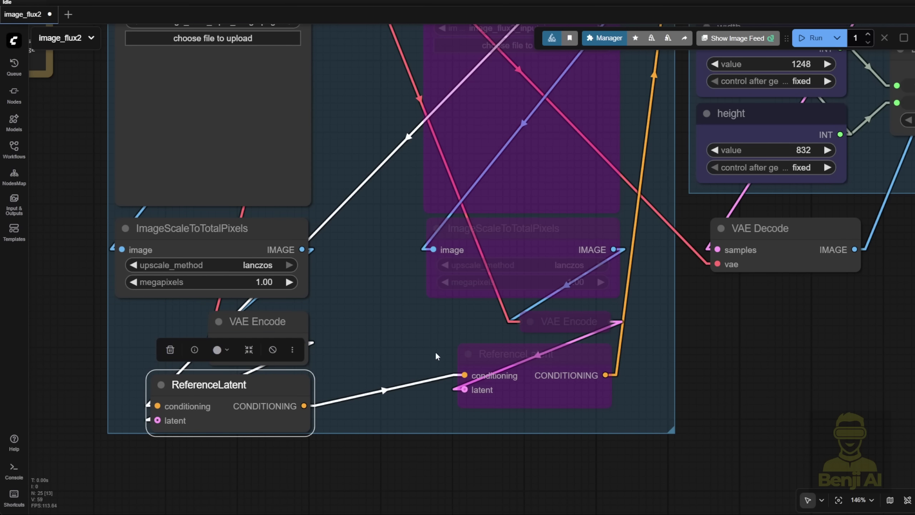
click(375, 334)
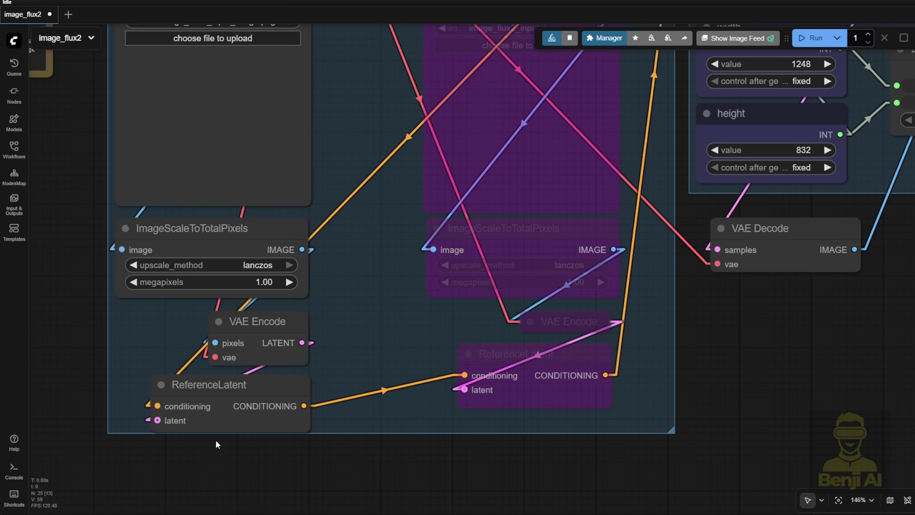
scroll(229, 483, up, 3)
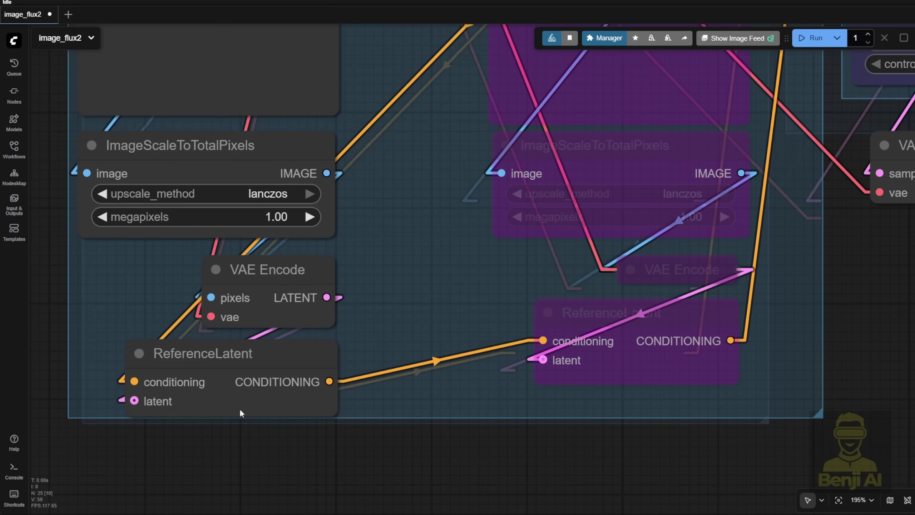
Step: Toggle the second ReferenceLatent, then bypass the whole second reference-image column
scroll(239, 307, down, 6)
right_click(375, 419)
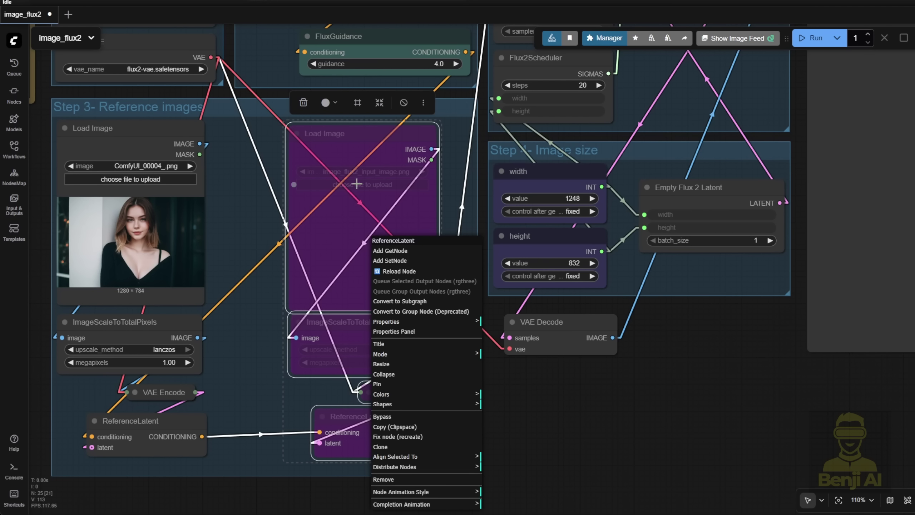
click(383, 417)
drag(258, 154, 371, 426)
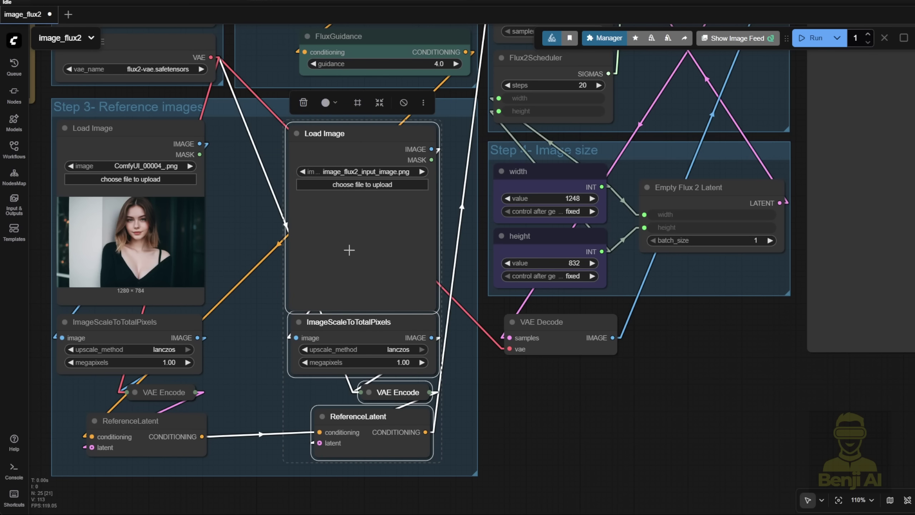
click(403, 104)
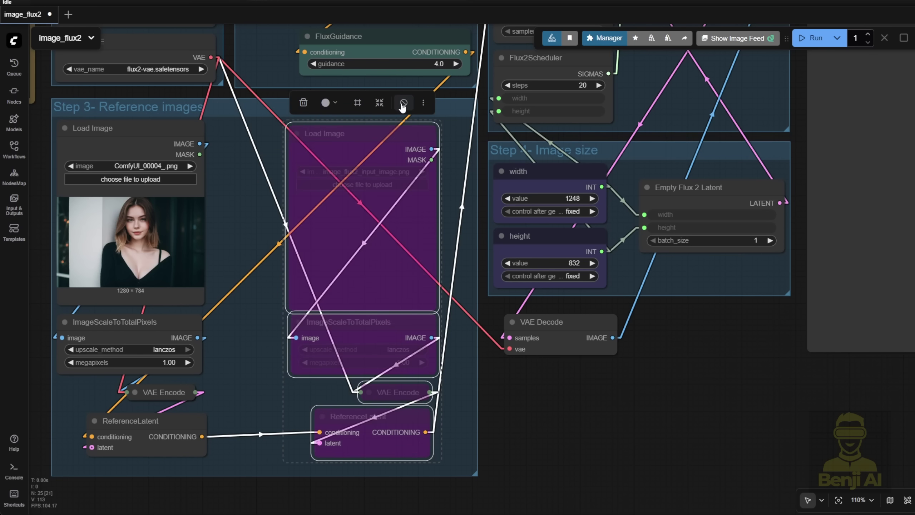
click(518, 436)
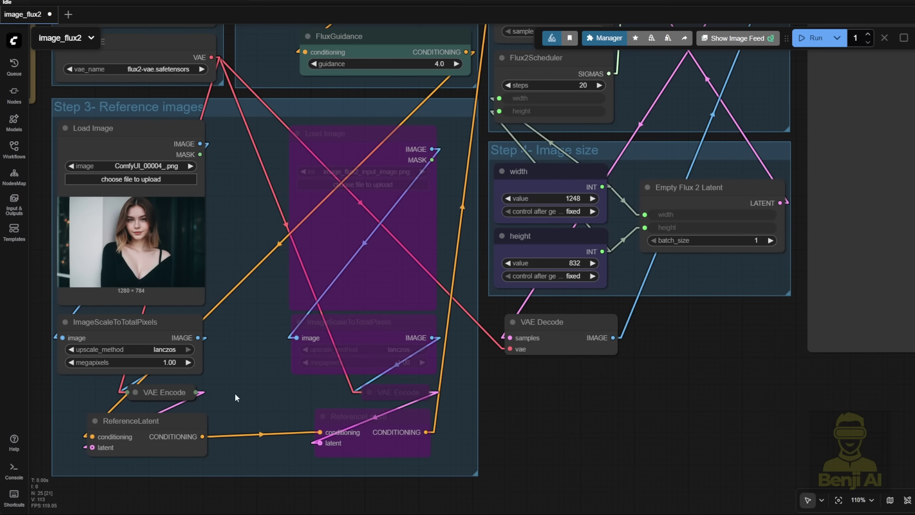
Step: Check the first ReferenceLatent feeds into the bypassed second ReferenceLatent node
scroll(402, 132, up, 4)
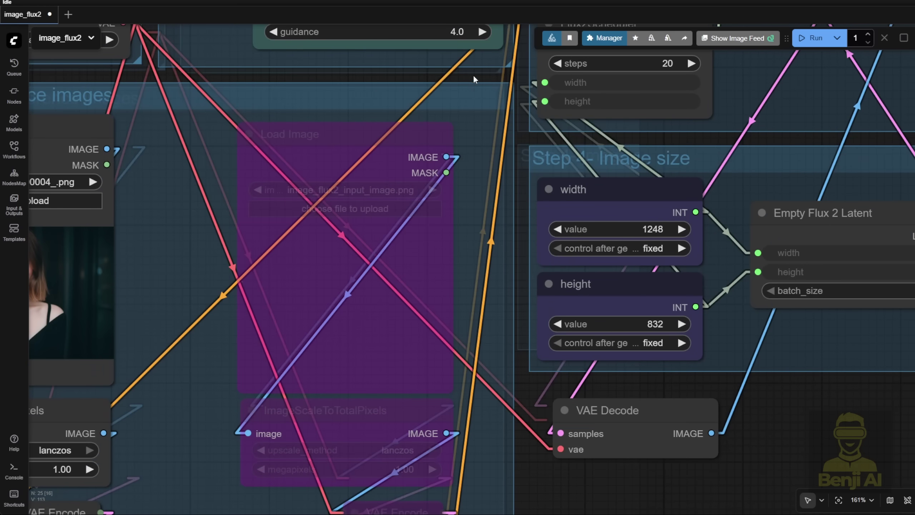
drag(474, 79, 425, 219)
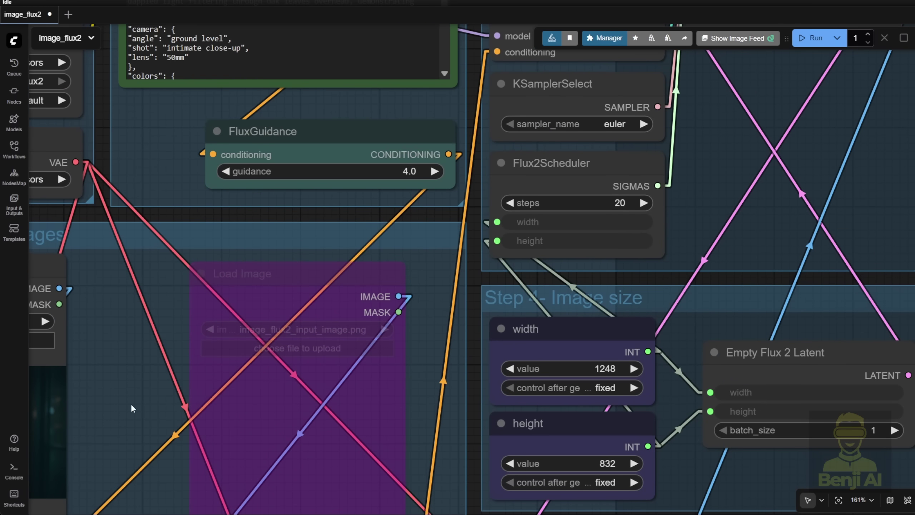
drag(131, 403, 355, 93)
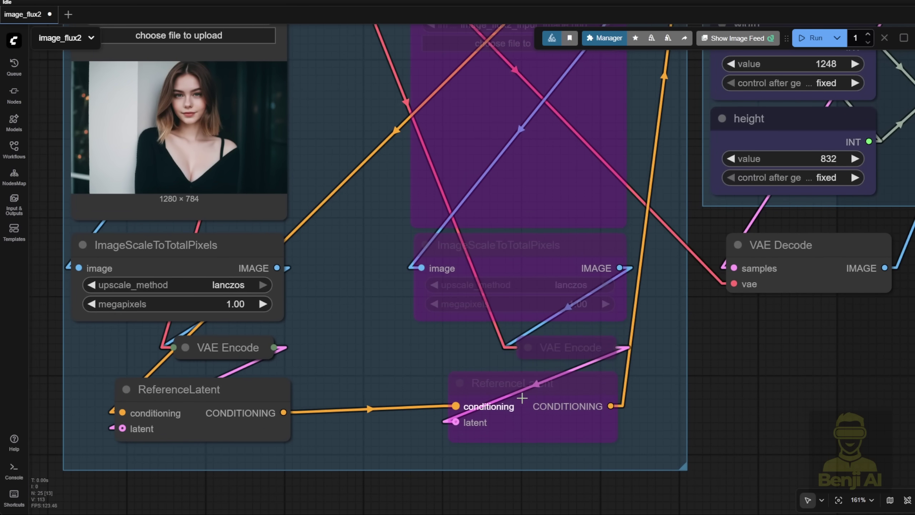
click(244, 390)
click(484, 385)
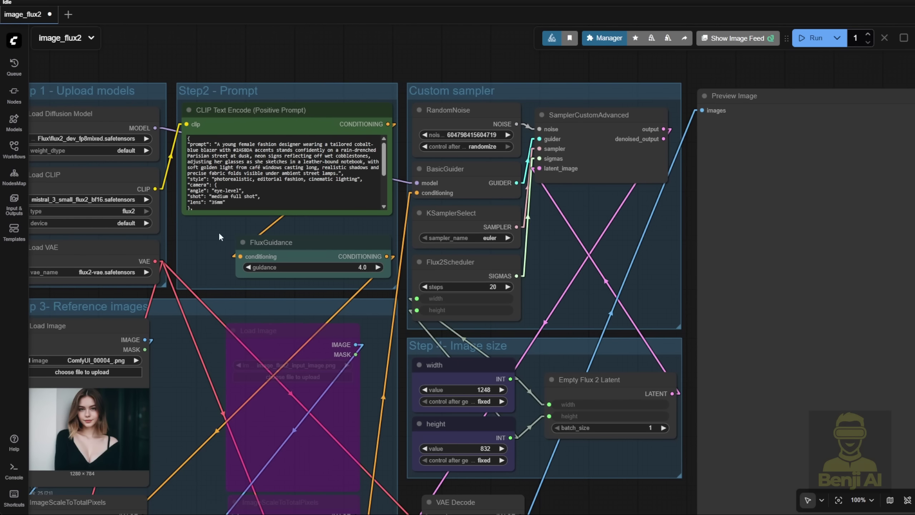
scroll(209, 238, up, 3)
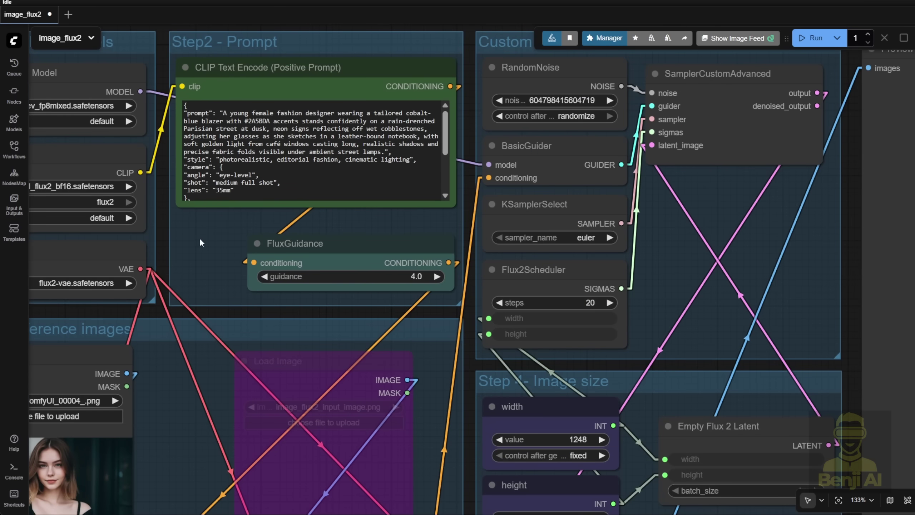
drag(202, 232, 201, 299)
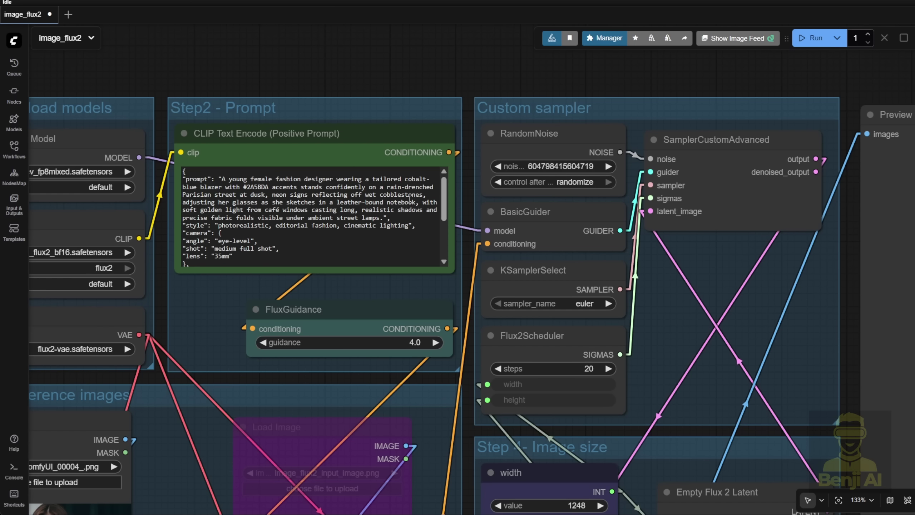
drag(446, 193, 446, 230)
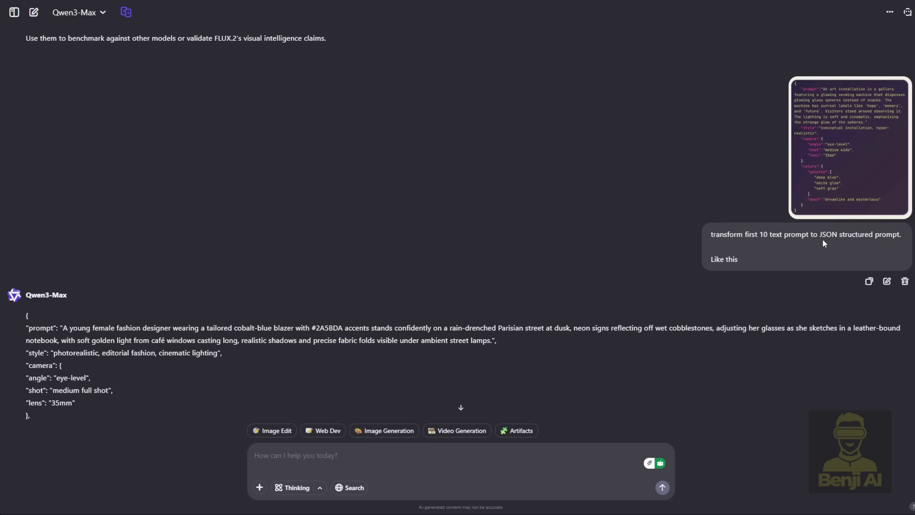
Step: Select the #39FF14 colour code in the car prompt's palette list
drag(61, 212, 29, 211)
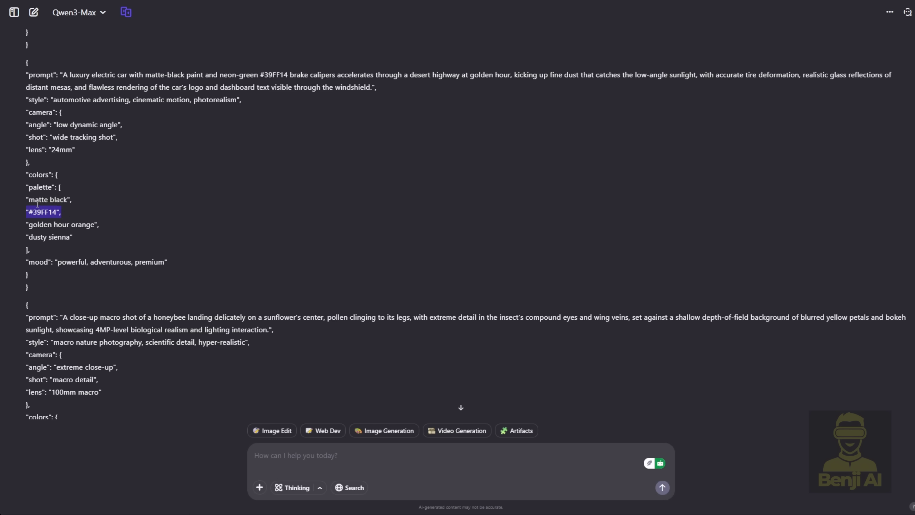
drag(33, 214, 34, 214)
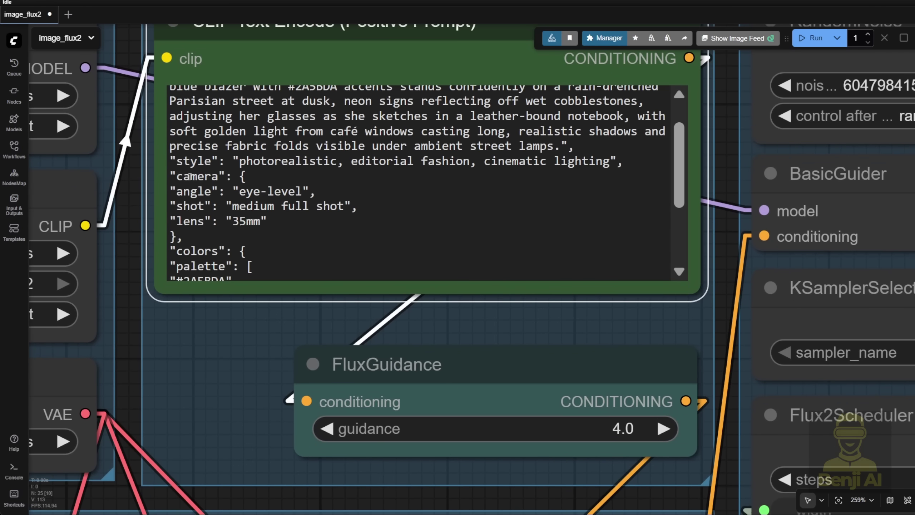
Step: Review the prompt's camera, lens, palette (#2A5BDA) and mood fields in CLIP Text Encode
drag(190, 176, 312, 191)
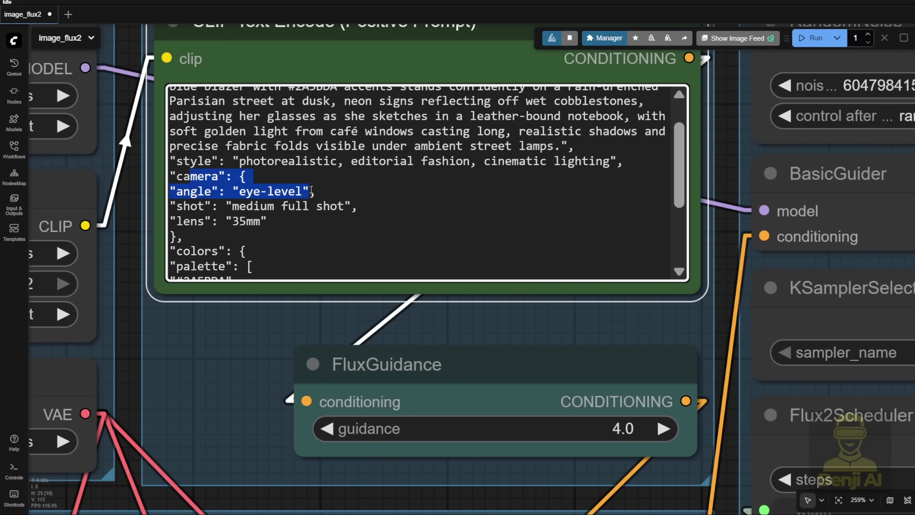
click(267, 221)
drag(267, 221, 180, 197)
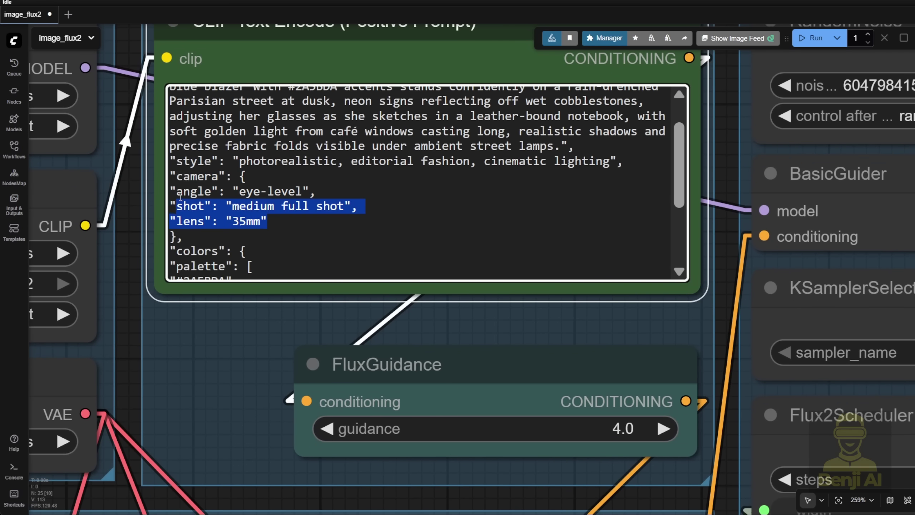
click(180, 197)
scroll(195, 162, down, 3)
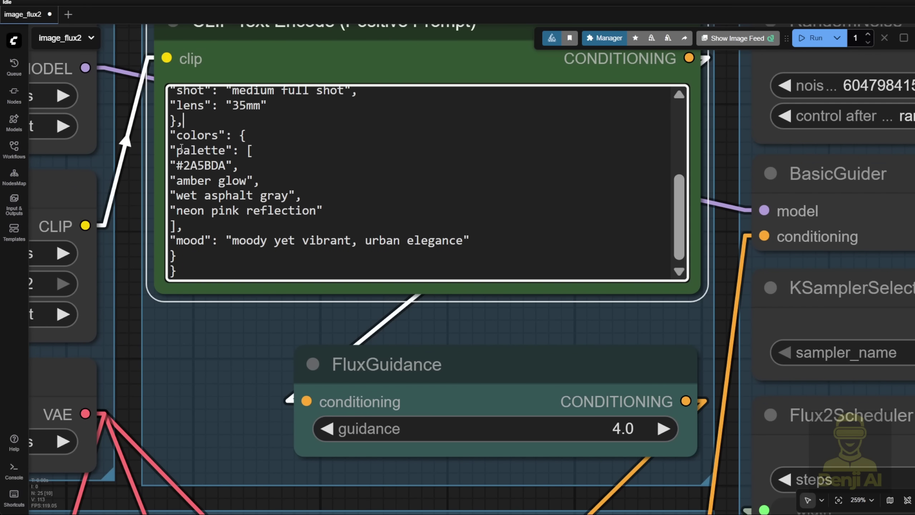
drag(182, 148, 238, 166)
double_click(193, 164)
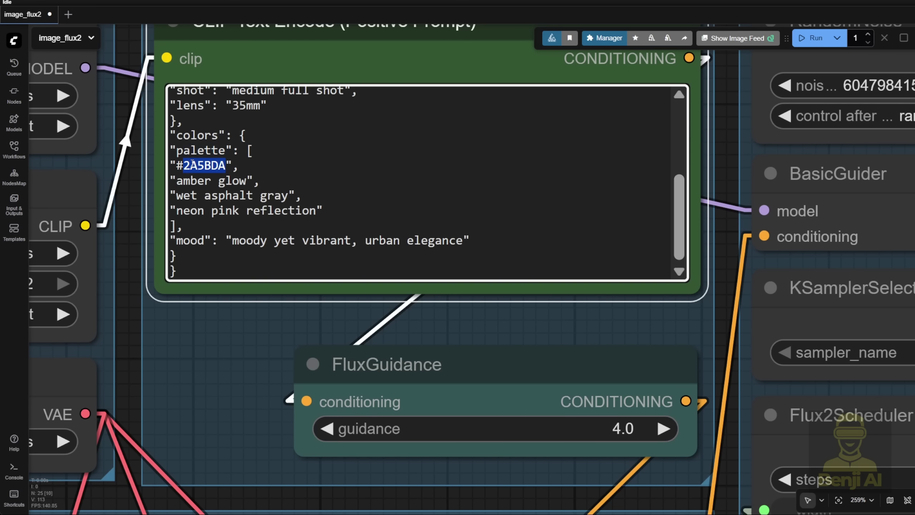
click(192, 180)
drag(182, 240, 347, 241)
click(245, 264)
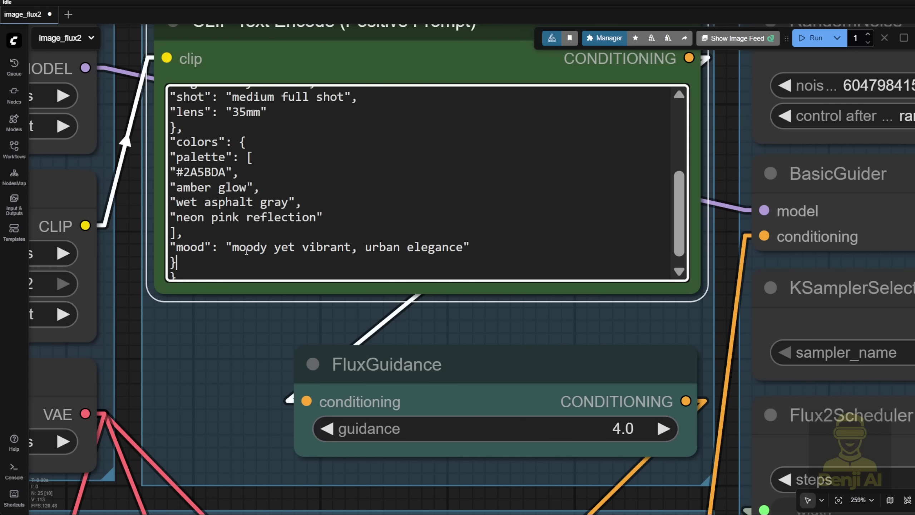
scroll(288, 253, up, 5)
Step: Queue the workflow with Ctrl+Enter to generate the fashion-designer image
key(ctrl+Return)
scroll(337, 244, down, 7)
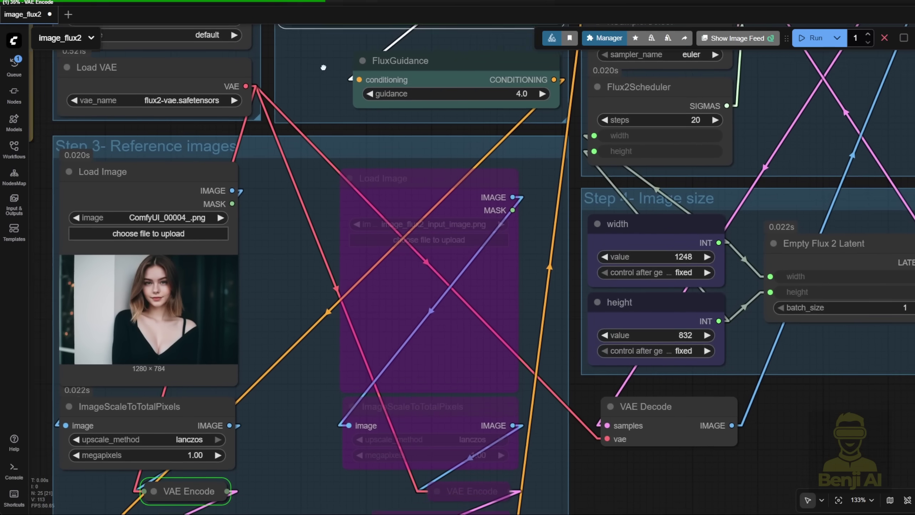
drag(147, 298, 170, 262)
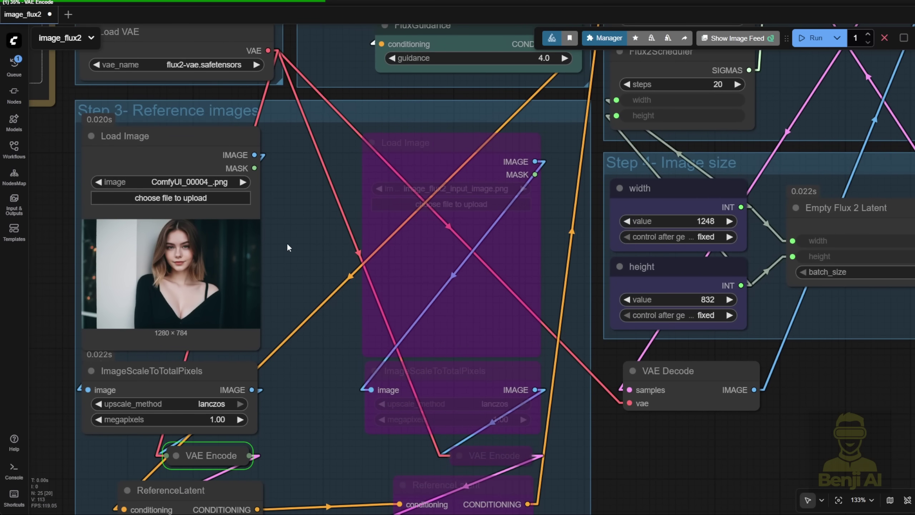
scroll(286, 243, down, 5)
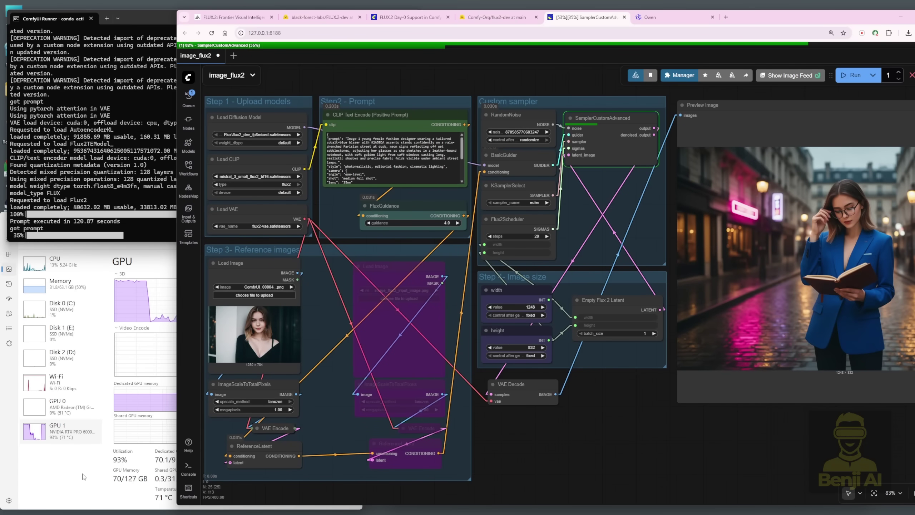
Step: Watch GPU 1 utilization and VRAM on Task Manager's Performance tab during generation
click(102, 452)
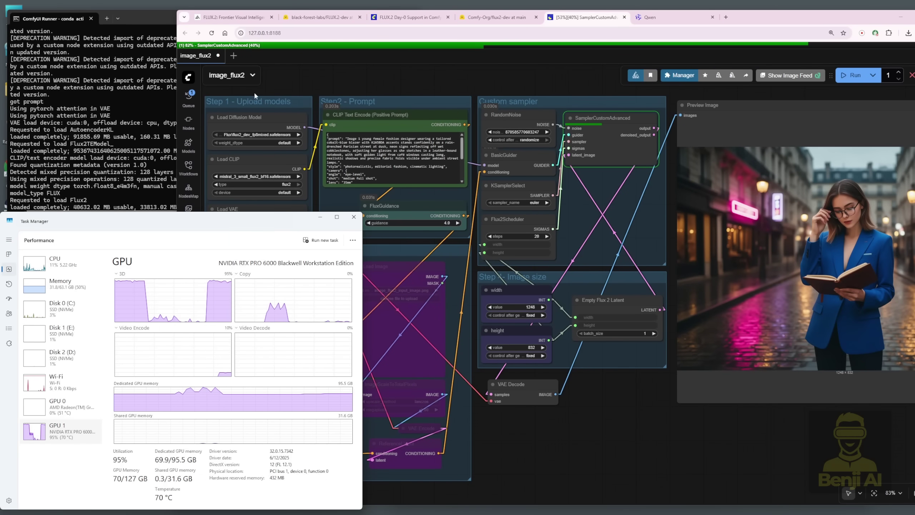
scroll(258, 139, up, 8)
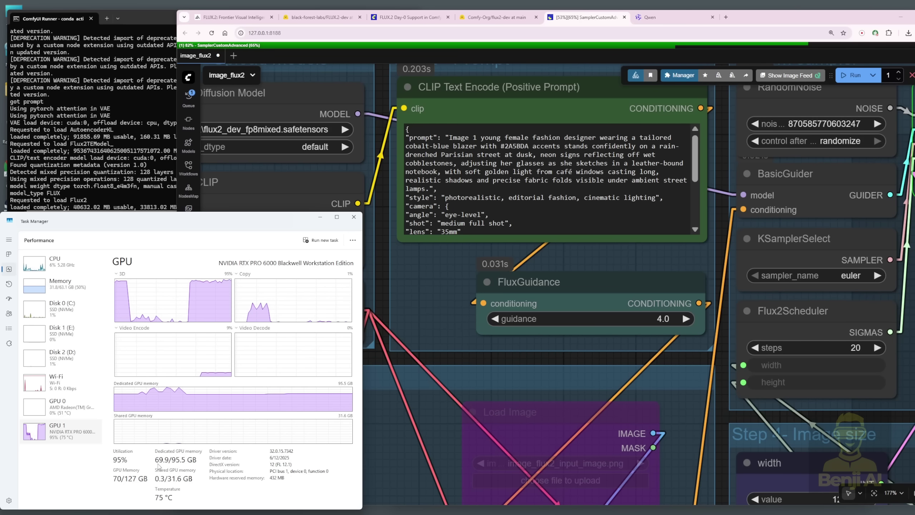
click(412, 294)
drag(412, 294, 583, 292)
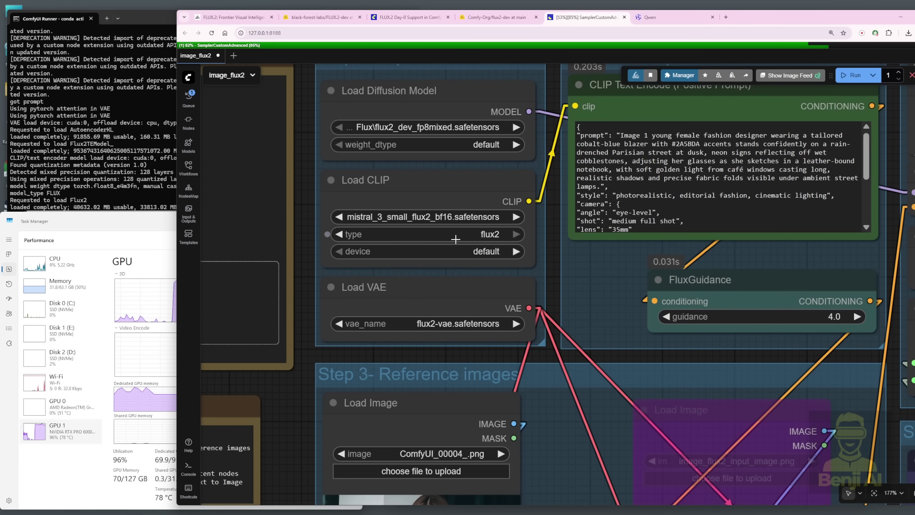
scroll(539, 247, down, 6)
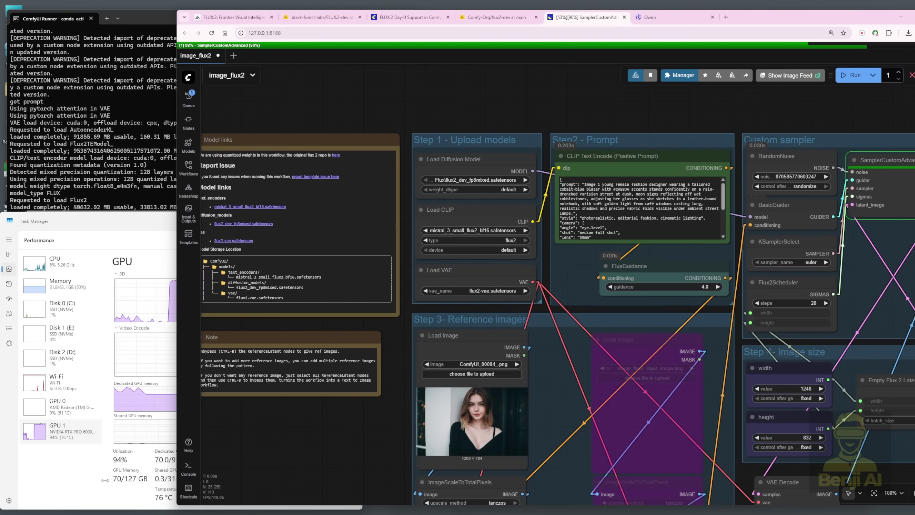
click(176, 490)
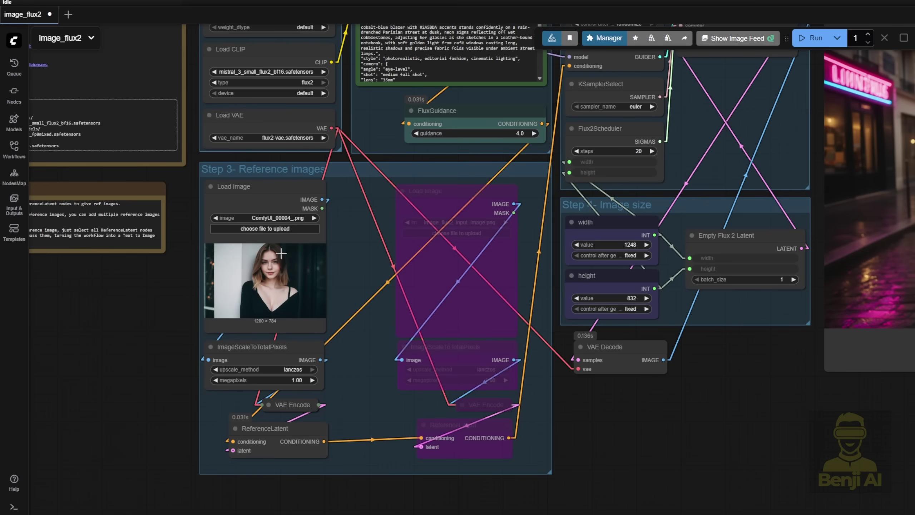
Step: Inspect the rainy-Paris result and select the 2A5BDA blazer colour code in the prompt
scroll(281, 254, up, 2)
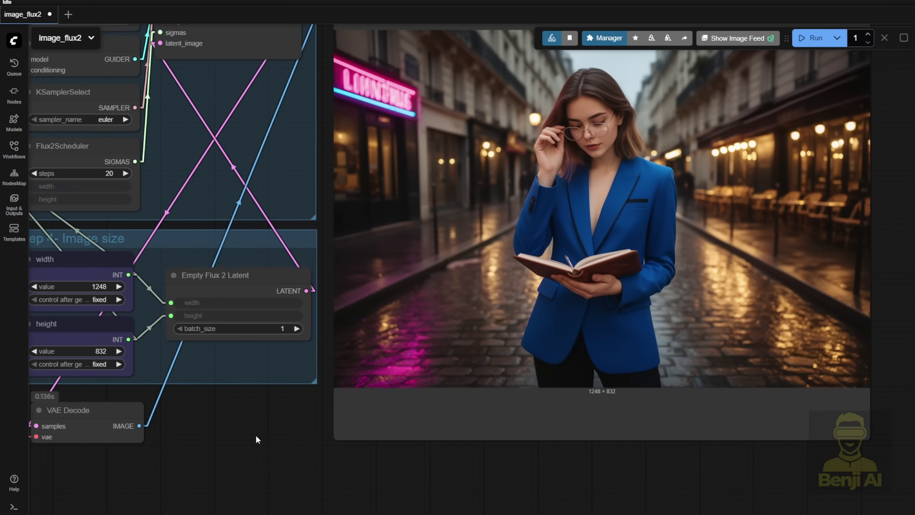
scroll(257, 433, down, 3)
drag(315, 477, 446, 491)
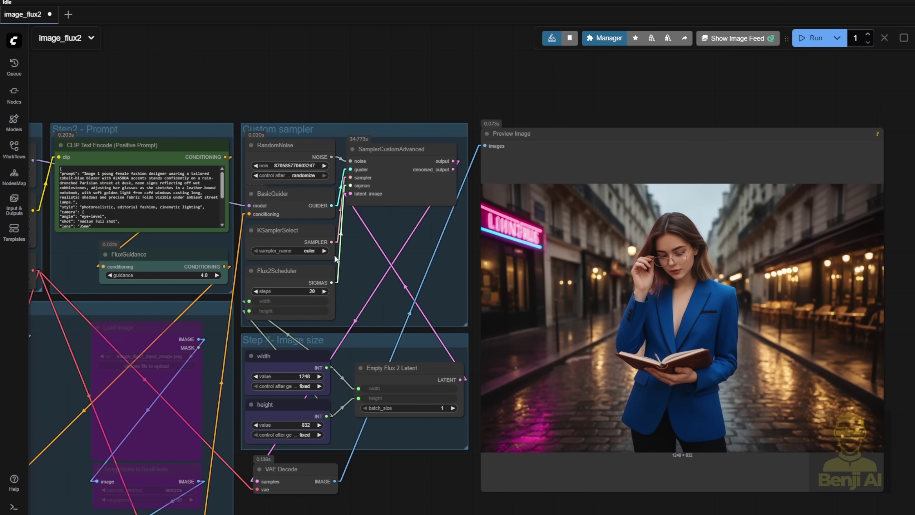
drag(151, 96, 211, 105)
scroll(182, 140, up, 4)
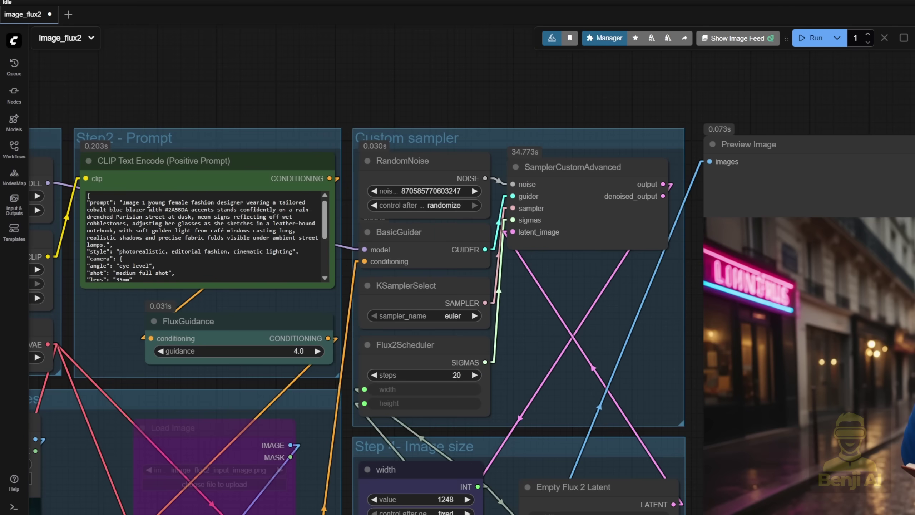
double_click(176, 209)
key(ctrl+c)
scroll(118, 313, up, 4)
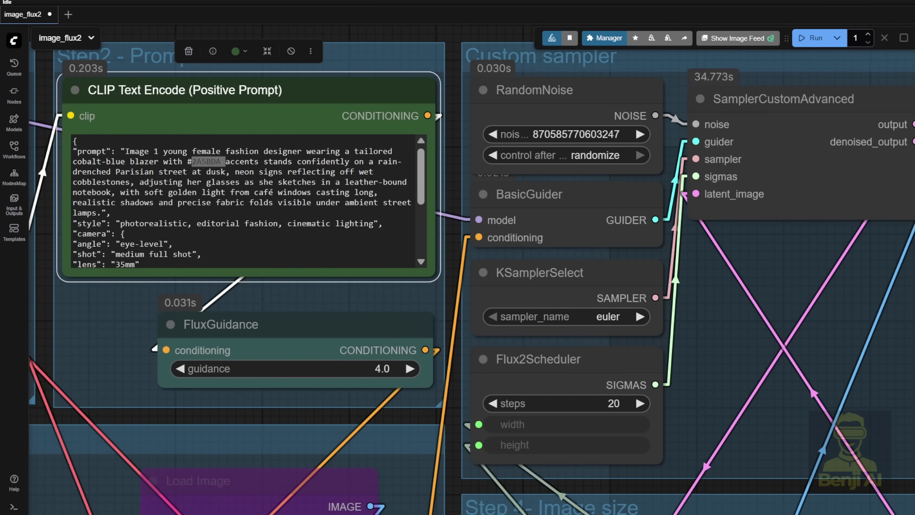
click(208, 172)
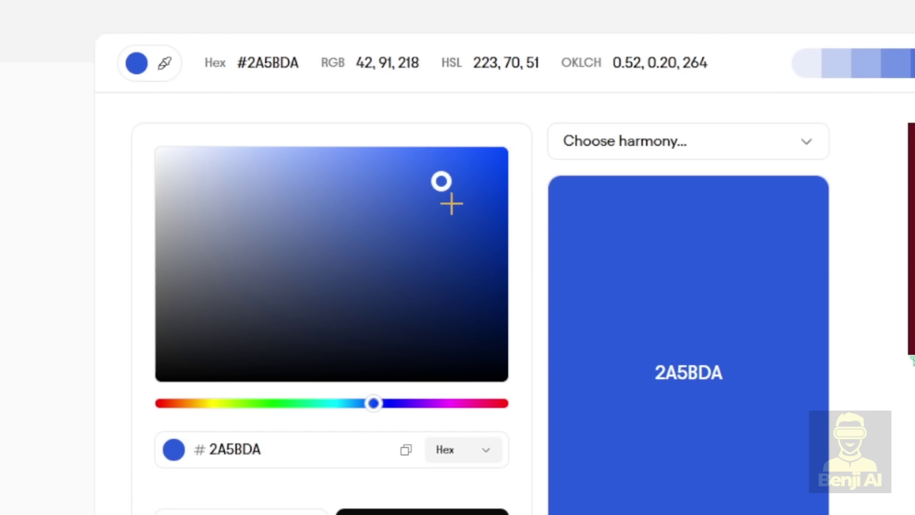
Step: Paste 2A5BDA into the colour picker and shift its hue to magenta DA2AA5
click(442, 205)
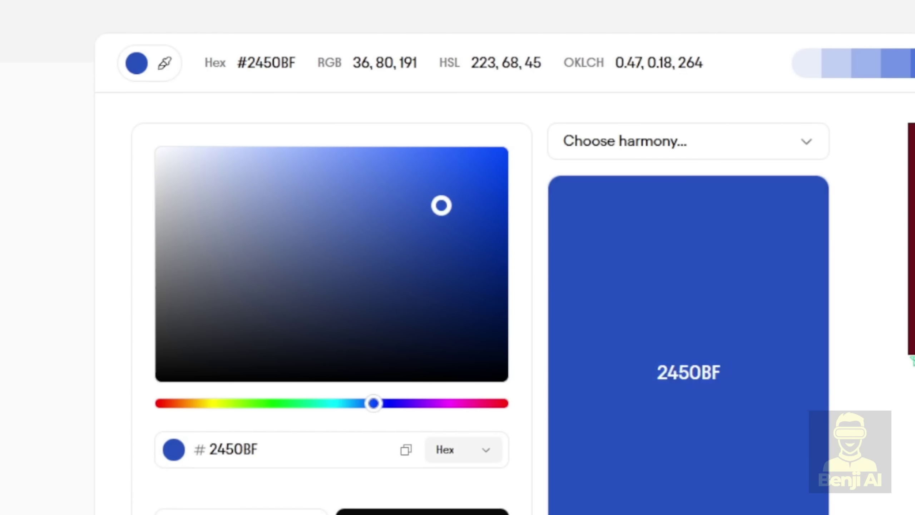
drag(442, 206, 437, 250)
double_click(271, 457)
key(ctrl+v)
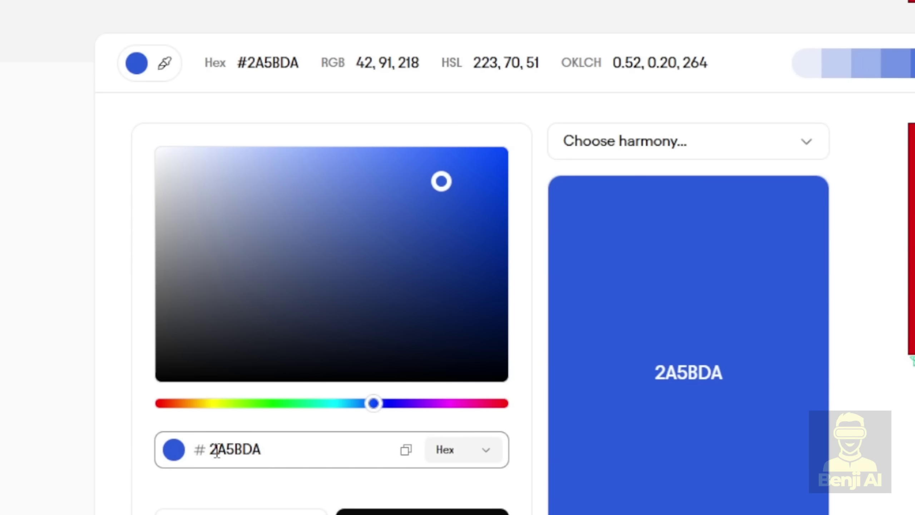
drag(373, 403, 468, 396)
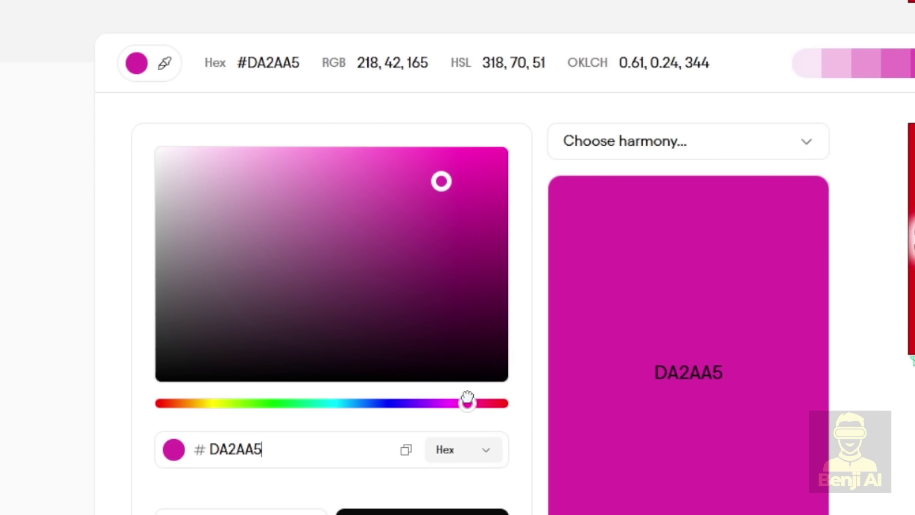
double_click(245, 449)
key(ctrl+c)
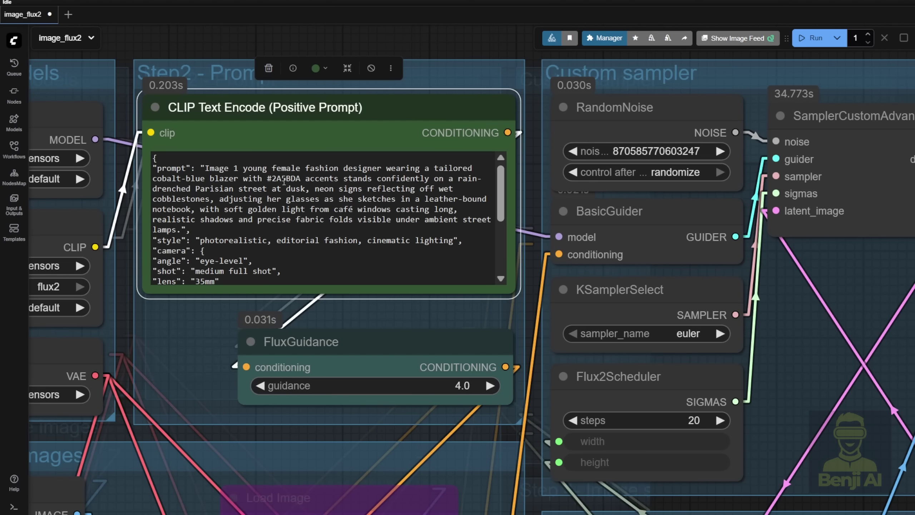
Step: Replace the 2A5BDA accent code with DA2AA5 and run the workflow
double_click(283, 179)
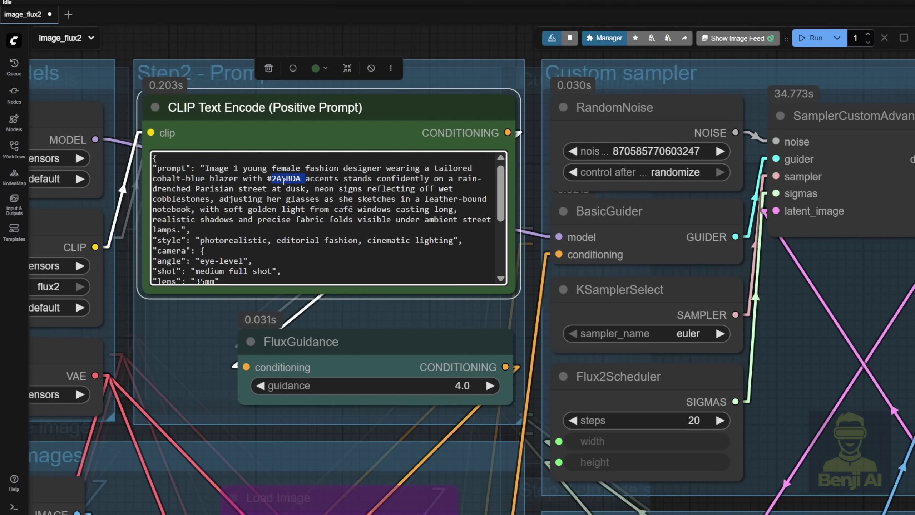
key(ctrl+v)
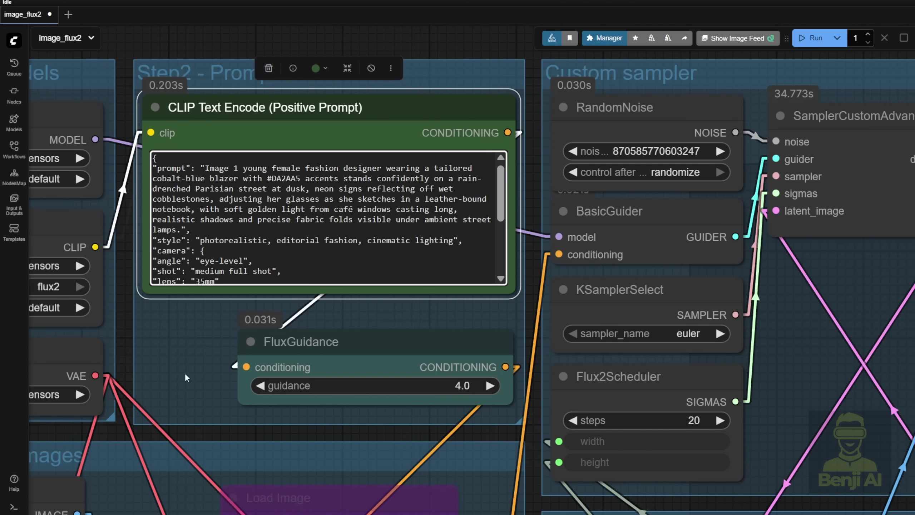
scroll(182, 339, up, 4)
scroll(192, 335, down, 9)
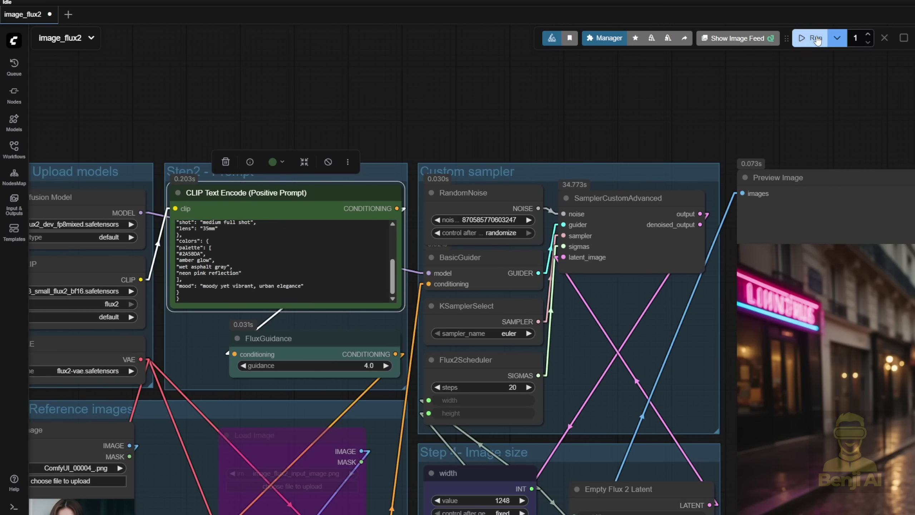
click(812, 38)
drag(729, 174, 348, 64)
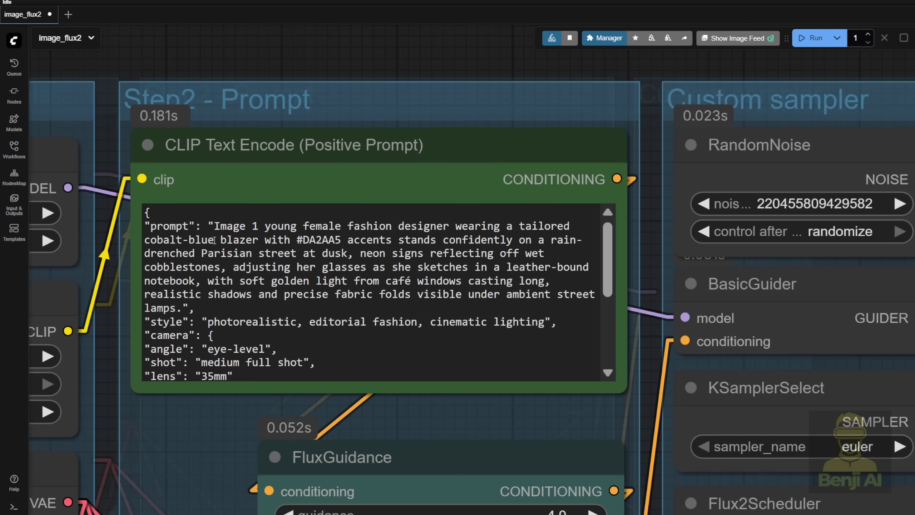
Step: Replace 'cobalt-blue' in the prompt with 'color #DA2AA5'
click(214, 241)
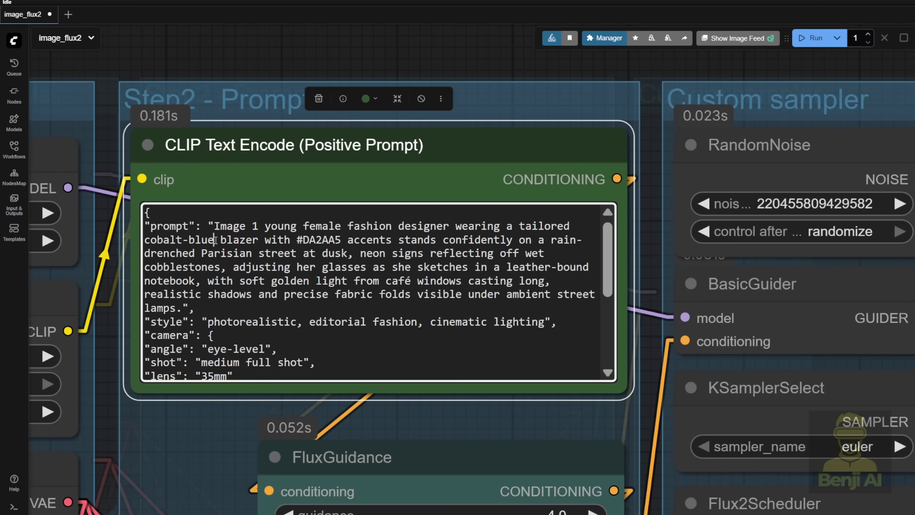
drag(214, 240, 145, 242)
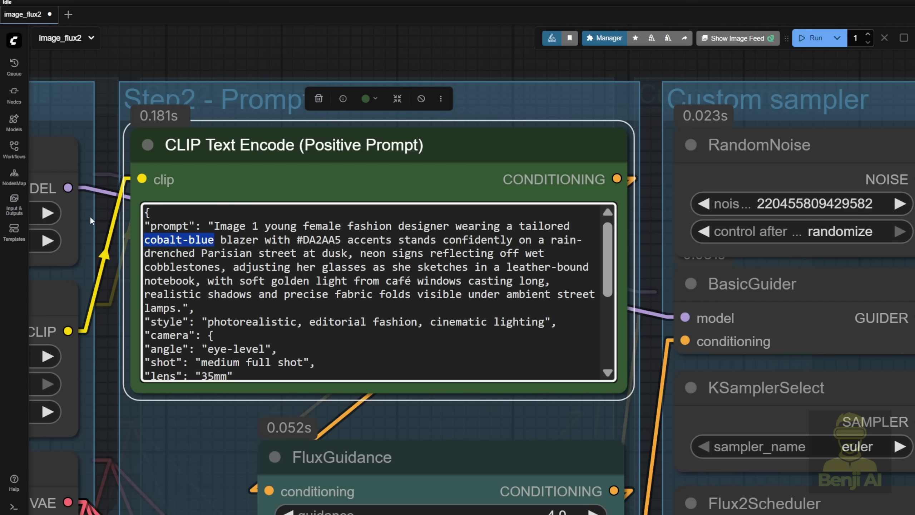
text(#DA2AA5)
text(color)
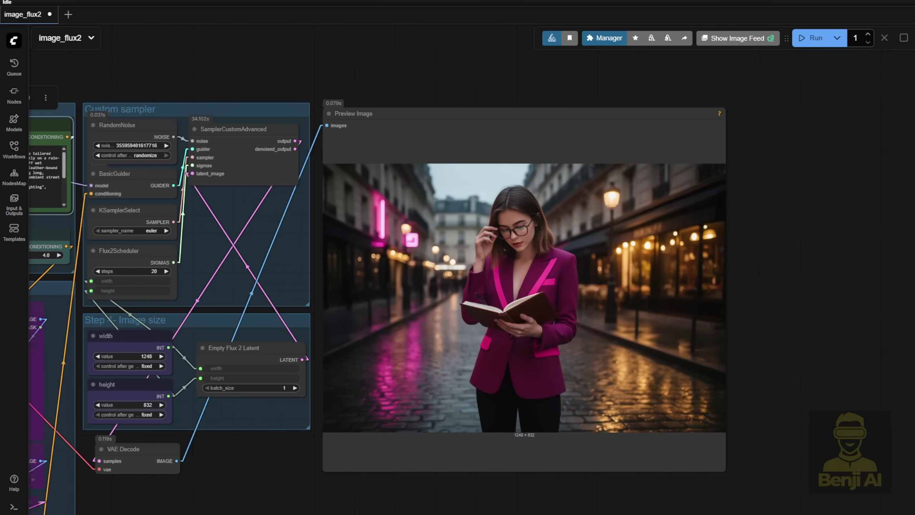
scroll(483, 324, up, 3)
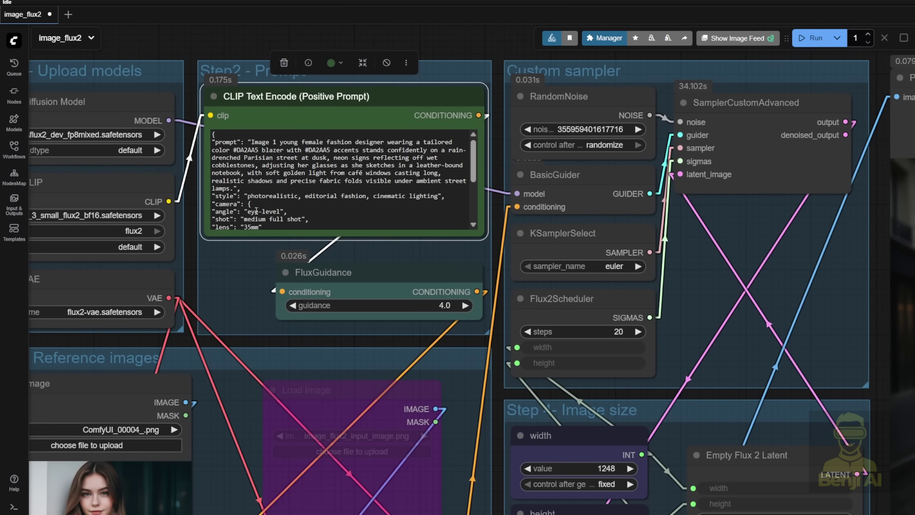
Step: Scroll through the updated JSON prompt and its colour palette in CLIP Text Encode
scroll(221, 266, up, 5)
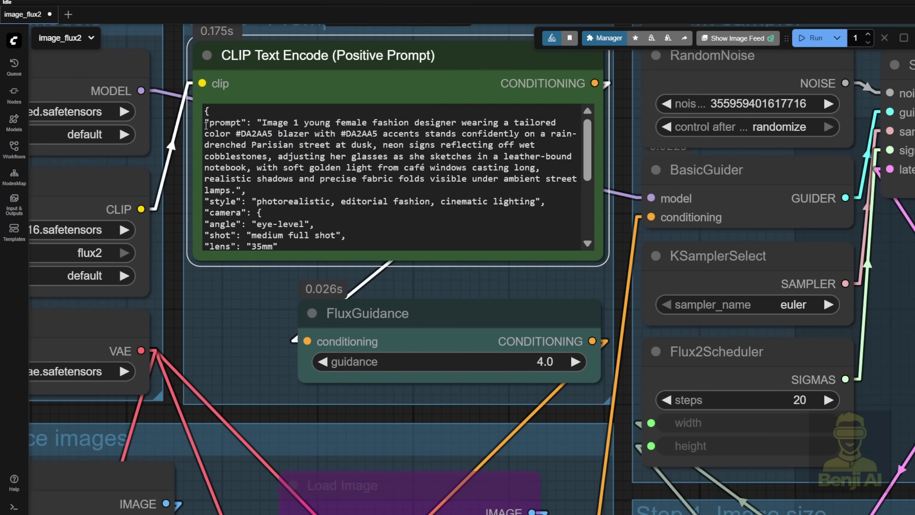
scroll(220, 145, down, 4)
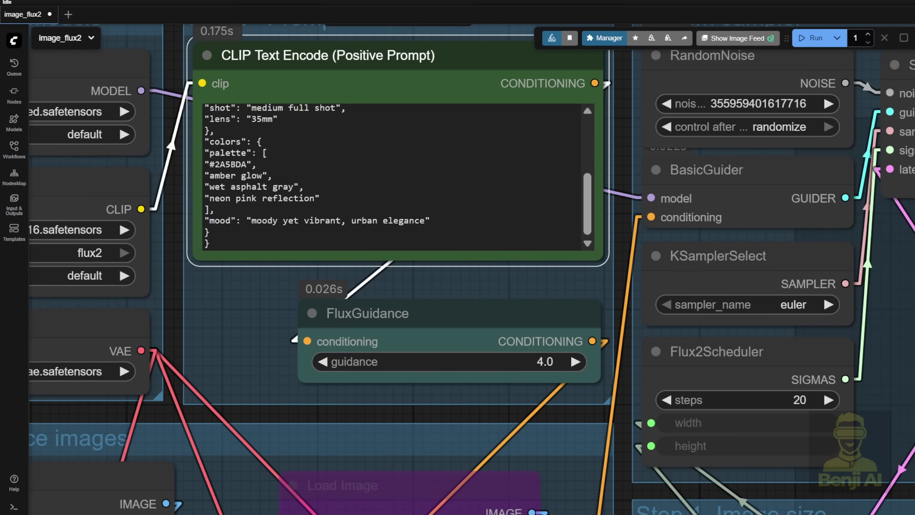
scroll(263, 204, up, 5)
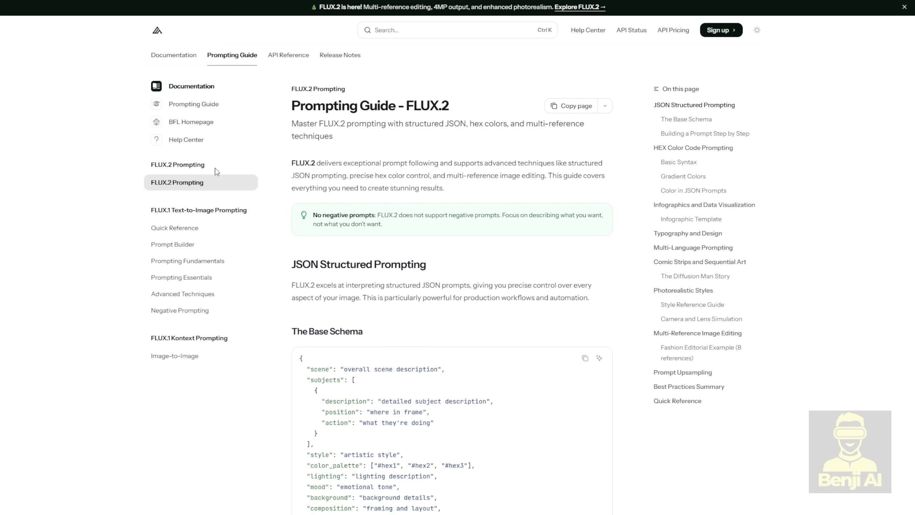
Step: Scroll past The Base Schema and select the Step 1 coffee mug JSON example
scroll(361, 211, down, 4)
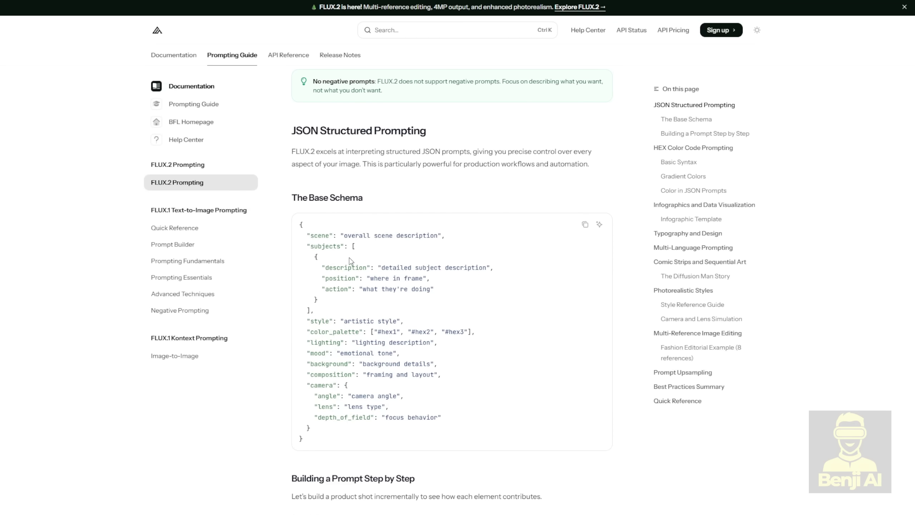
scroll(317, 234, down, 3)
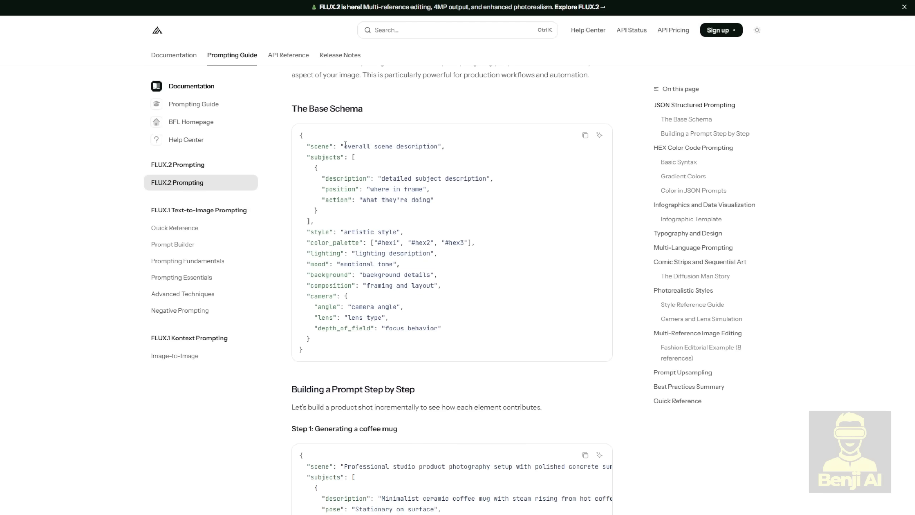
scroll(392, 146, down, 8)
drag(326, 404, 303, 144)
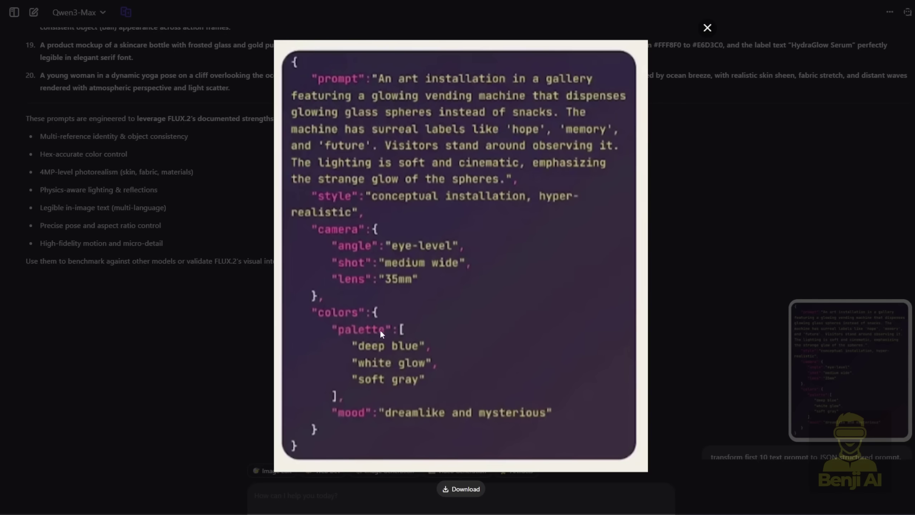
Step: Close the enlarged image preview and scroll down to the JSON response
click(708, 28)
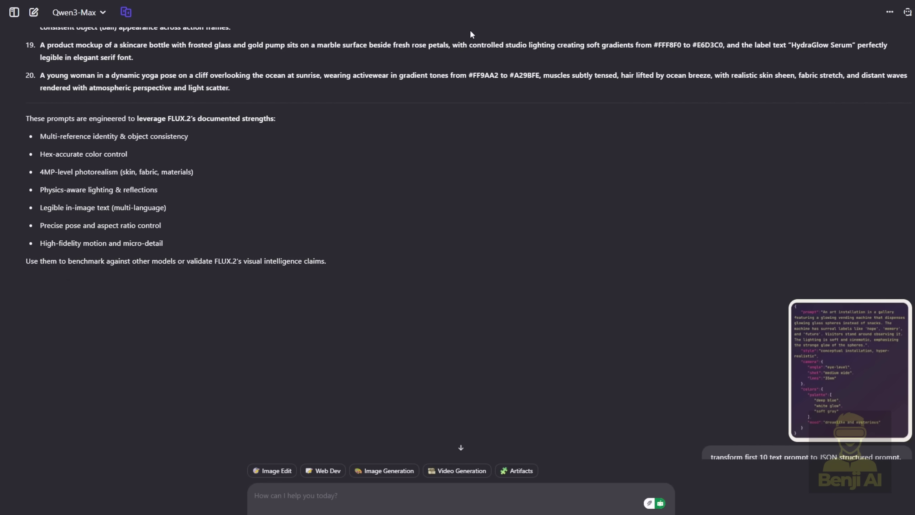
scroll(632, 281, up, 10)
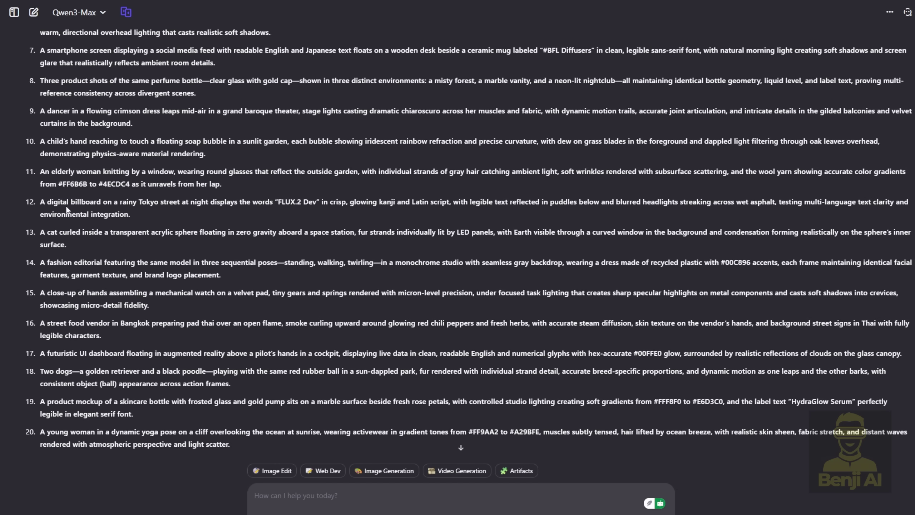
scroll(84, 203, down, 15)
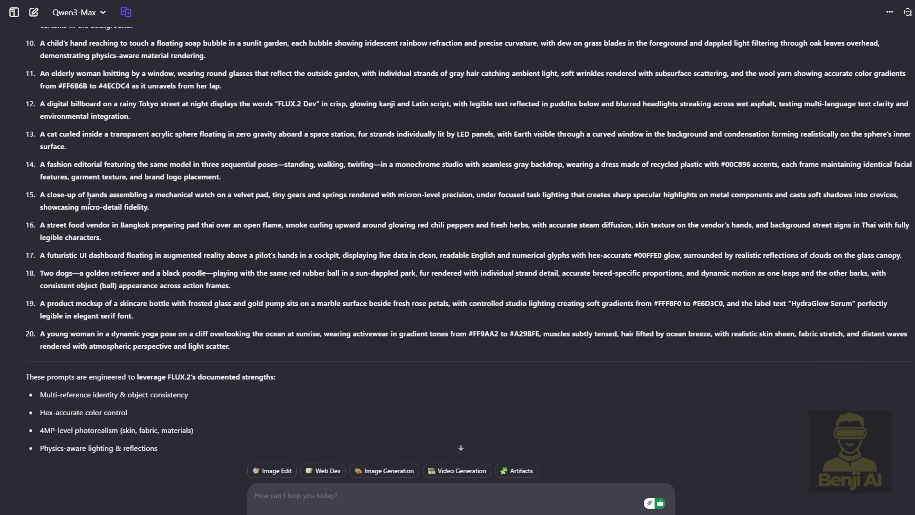
scroll(105, 210, down, 6)
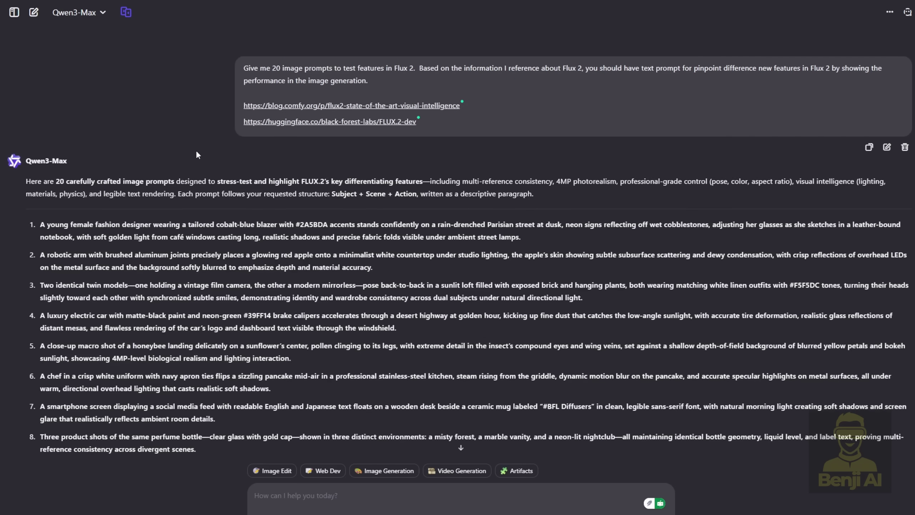
scroll(196, 153, down, 3)
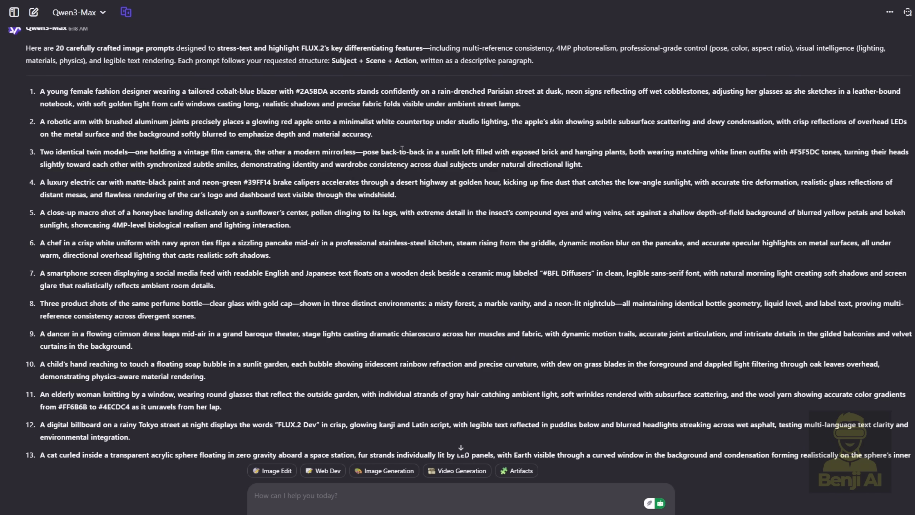
Step: Select the full JSON prompt for the robotic arm and red apple scene
drag(375, 136, 41, 124)
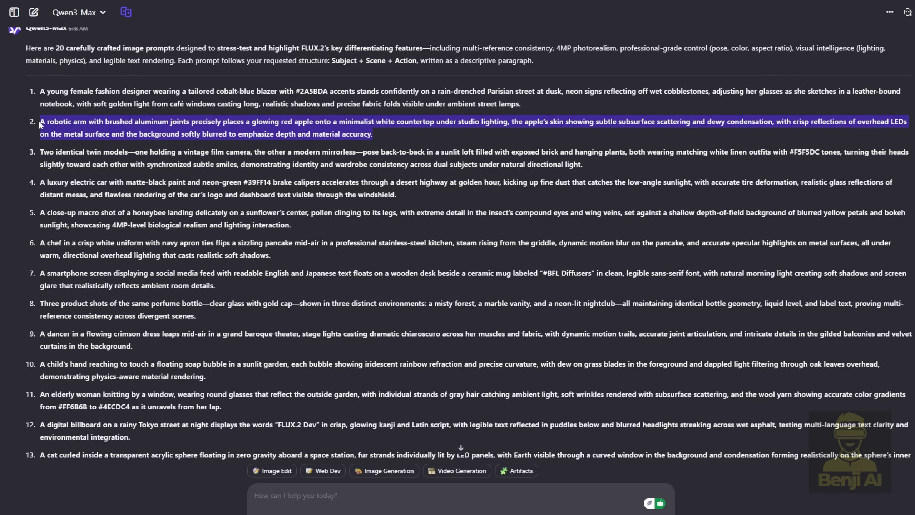
scroll(417, 197, up, 4)
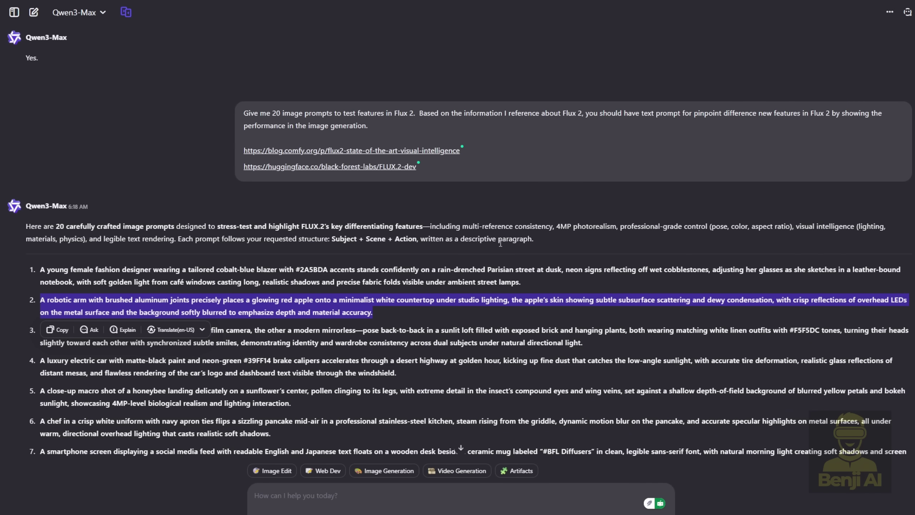
scroll(344, 294, down, 3)
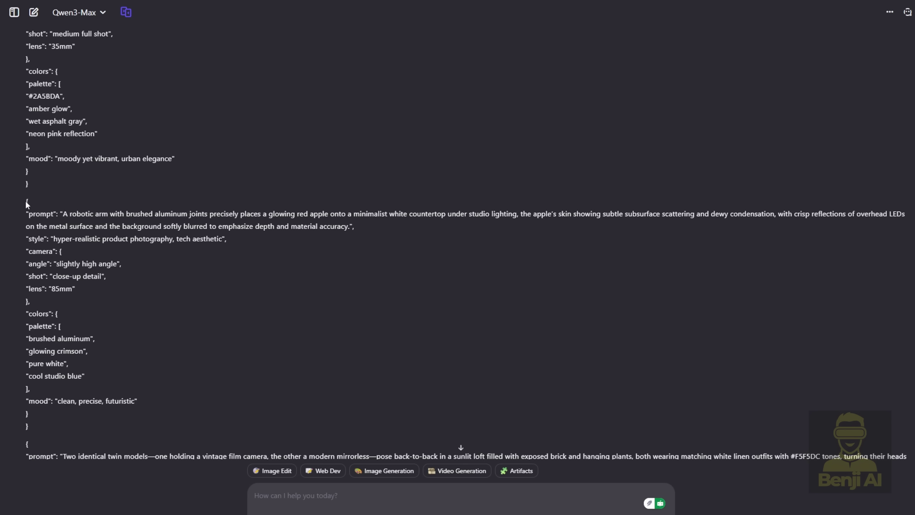
drag(25, 201, 63, 263)
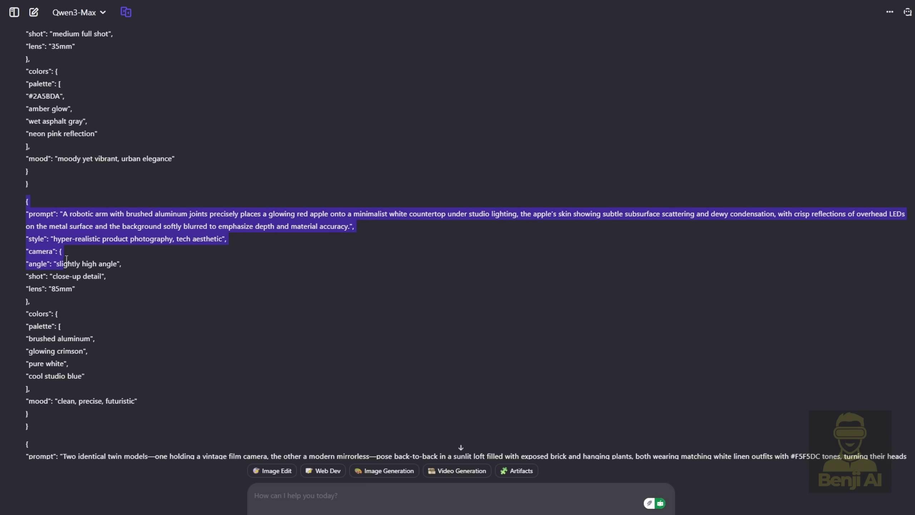
scroll(115, 268, down, 3)
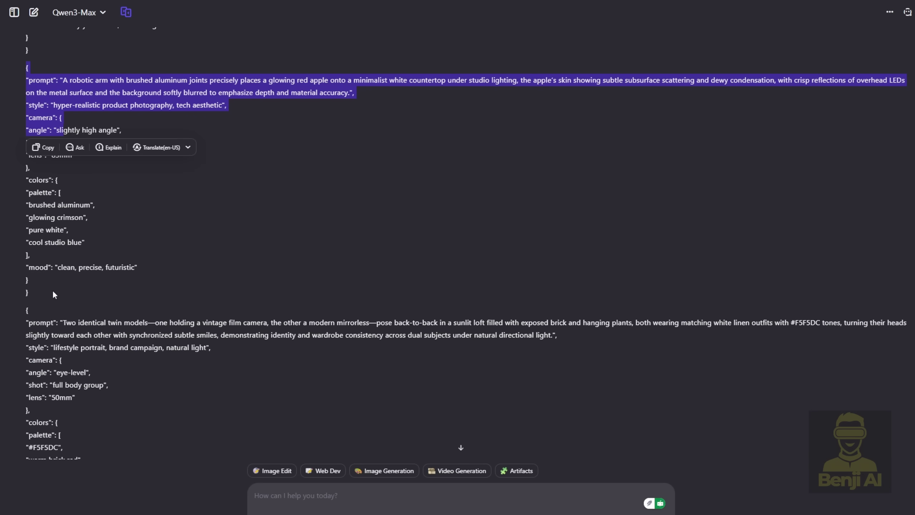
Step: Finish selecting the robotic-arm JSON and bring the sampler and Step 4 Image size groups into view
shift+click(53, 290)
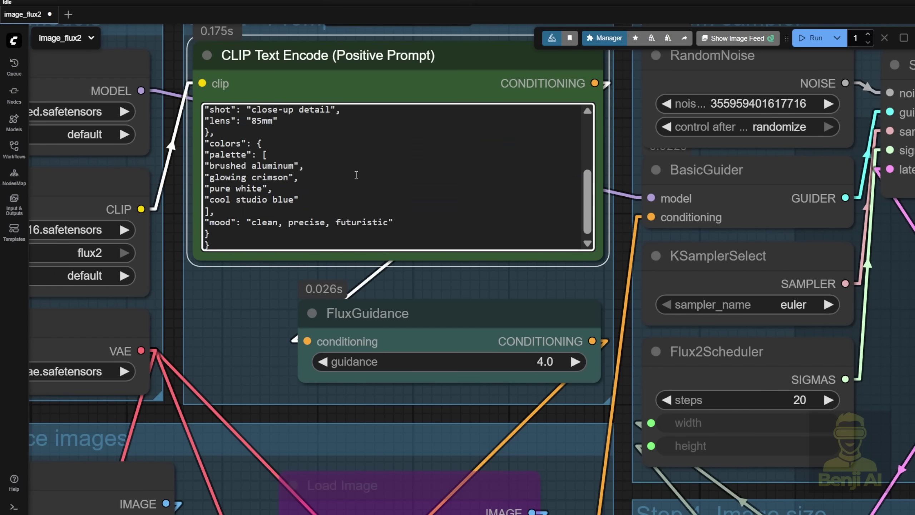
scroll(354, 162, up, 5)
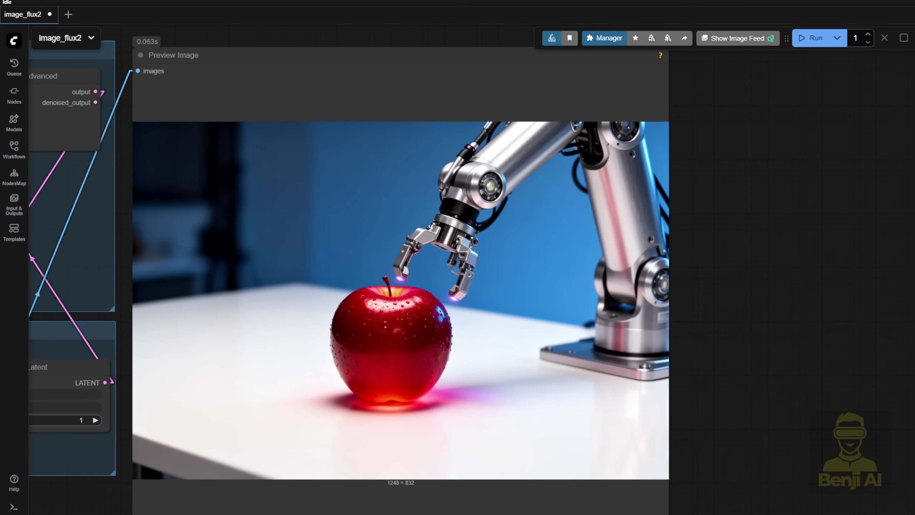
drag(82, 503, 376, 512)
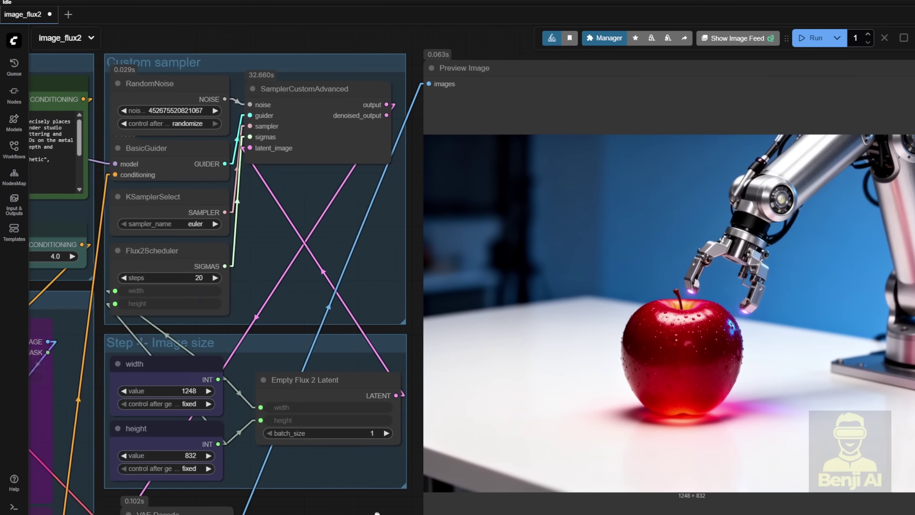
scroll(243, 180, left, 5)
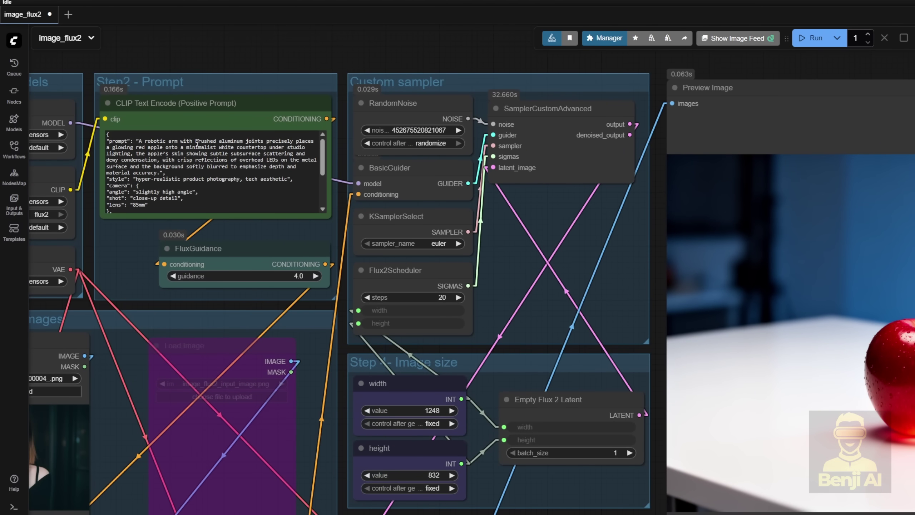
scroll(298, 42, up, 2)
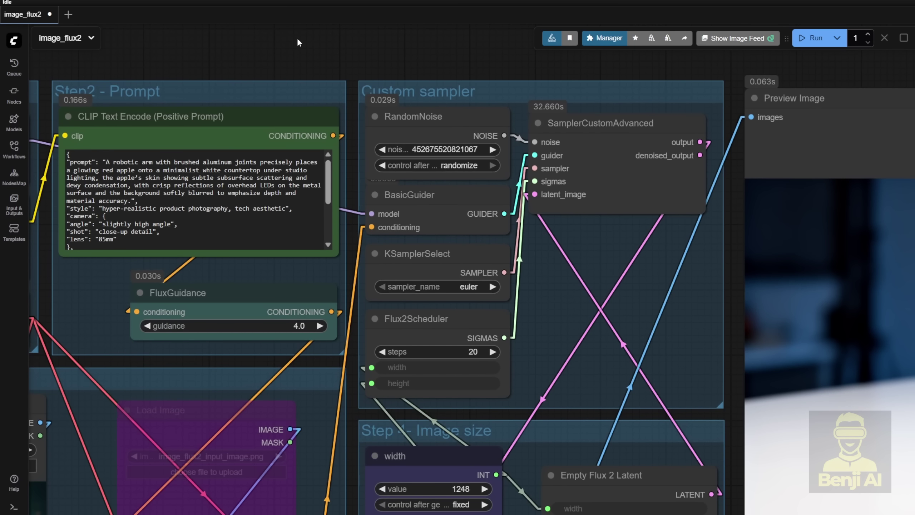
Step: Highlight a phrase of the robotic-arm prompt and view the generated robot-arm apple image
drag(105, 170, 161, 170)
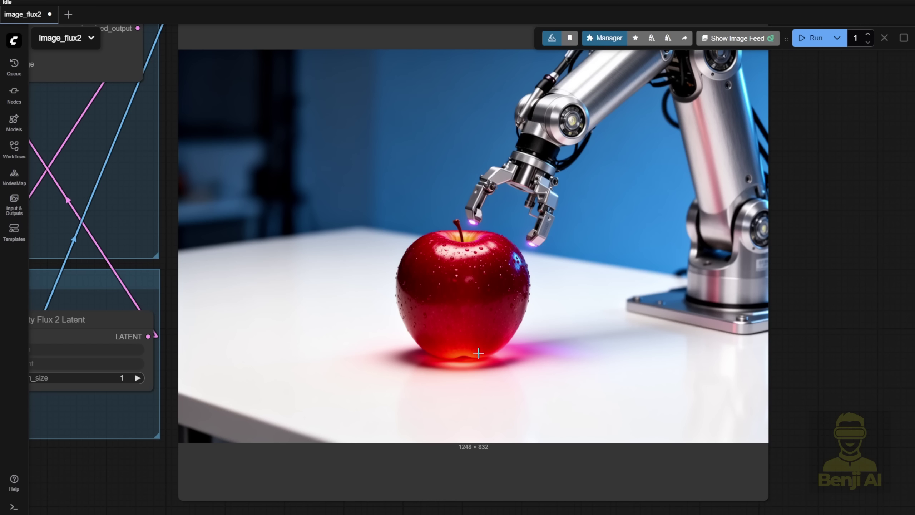
drag(791, 118, 778, 170)
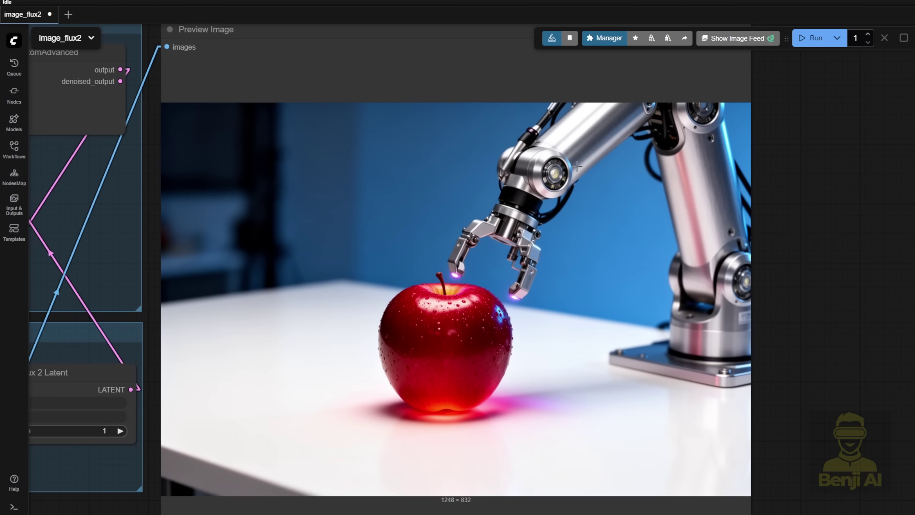
scroll(550, 149, up, 7)
scroll(550, 149, down, 8)
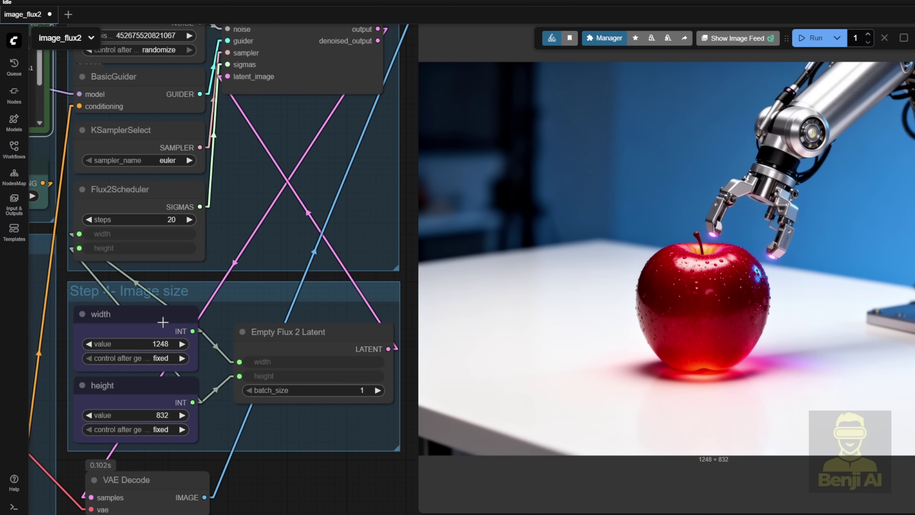
Step: Set the image size nodes to width 1920 and height 1088
drag(284, 484, 390, 478)
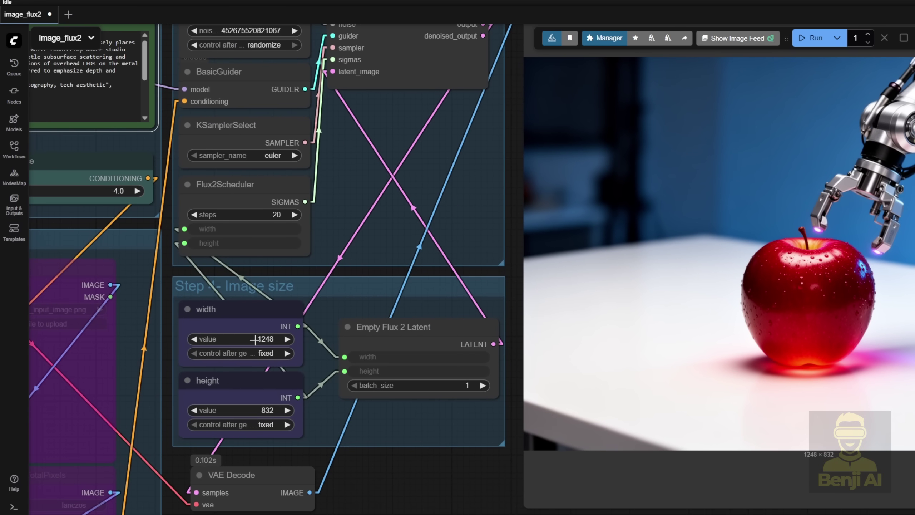
click(249, 313)
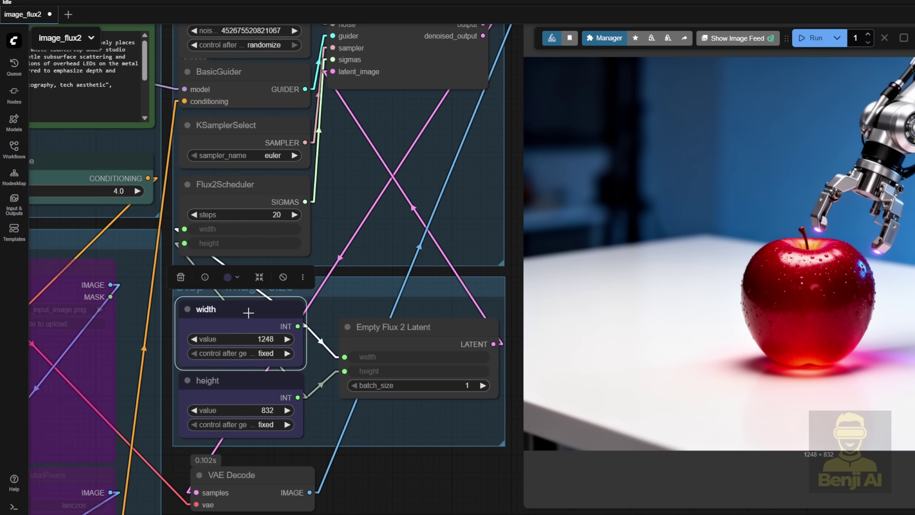
click(264, 339)
text(19)
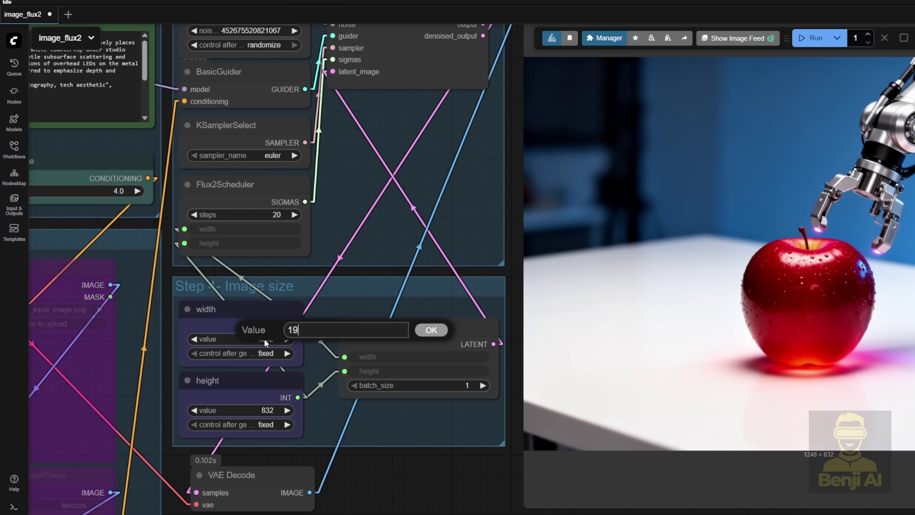
text(20)
key(Return)
click(264, 410)
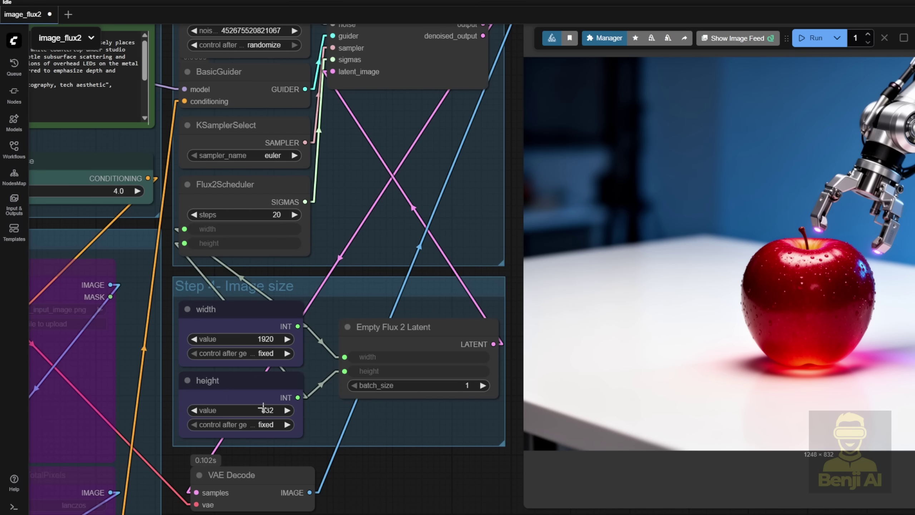
drag(284, 410, 376, 476)
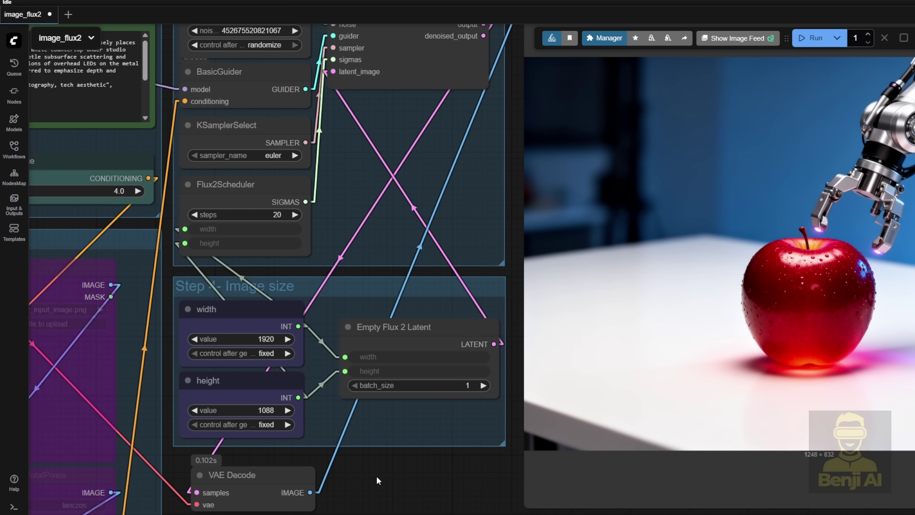
Step: Review the CLIP Text Encode prompt text for the twin models image
scroll(376, 476, down, 5)
click(285, 183)
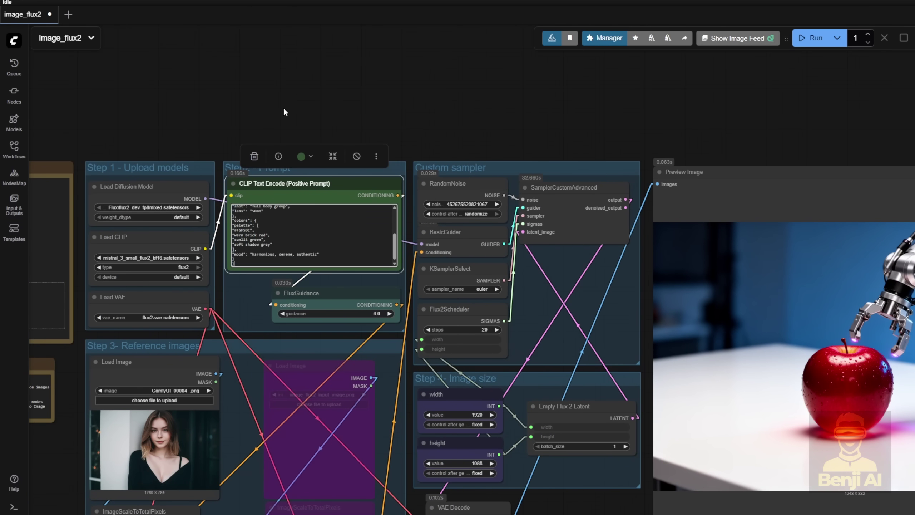
scroll(310, 234, up, 5)
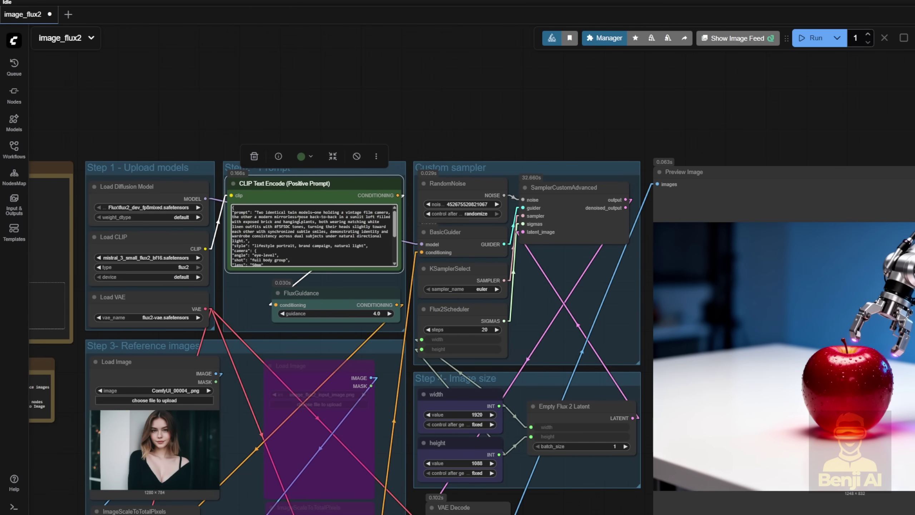
click(386, 94)
scroll(345, 116, up, 5)
scroll(344, 116, up, 3)
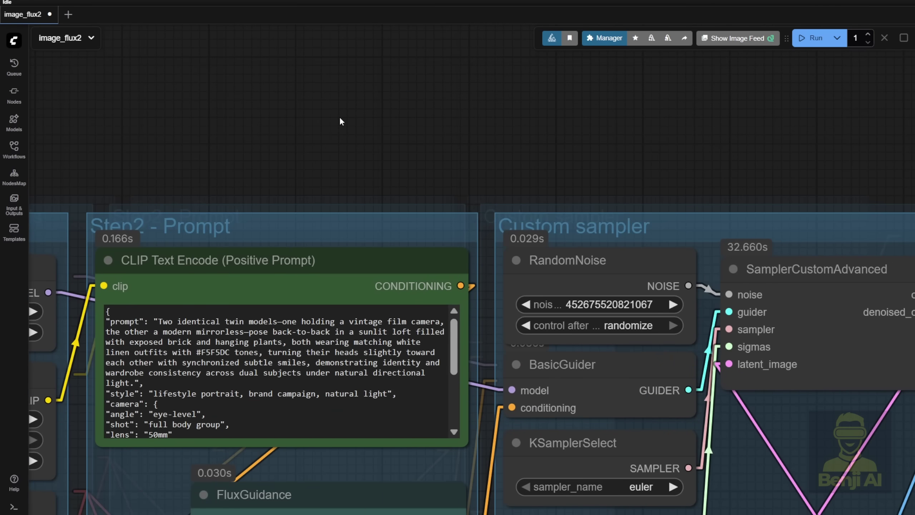
drag(339, 115, 351, 90)
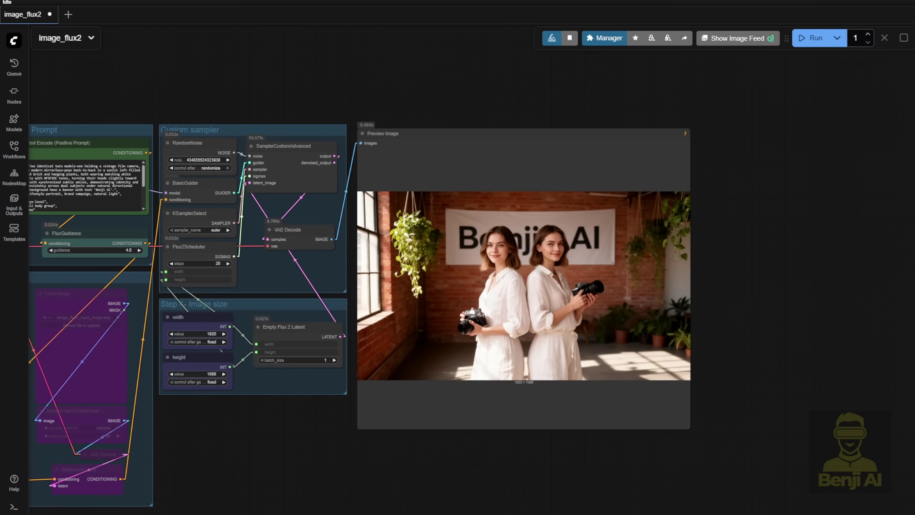
Step: Re-enable the bypassed second reference image nodes beside the generated twins image
scroll(460, 485, up, 4)
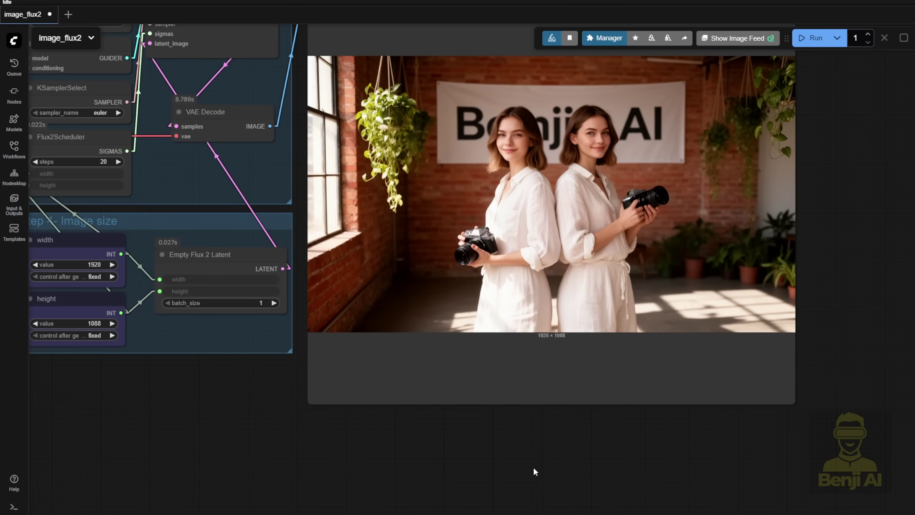
drag(535, 472, 329, 514)
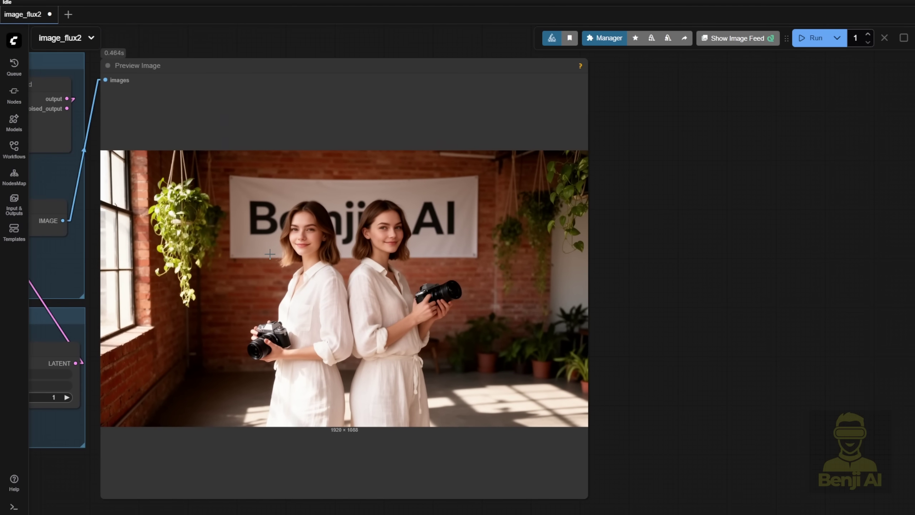
scroll(270, 254, up, 3)
scroll(270, 254, up, 2)
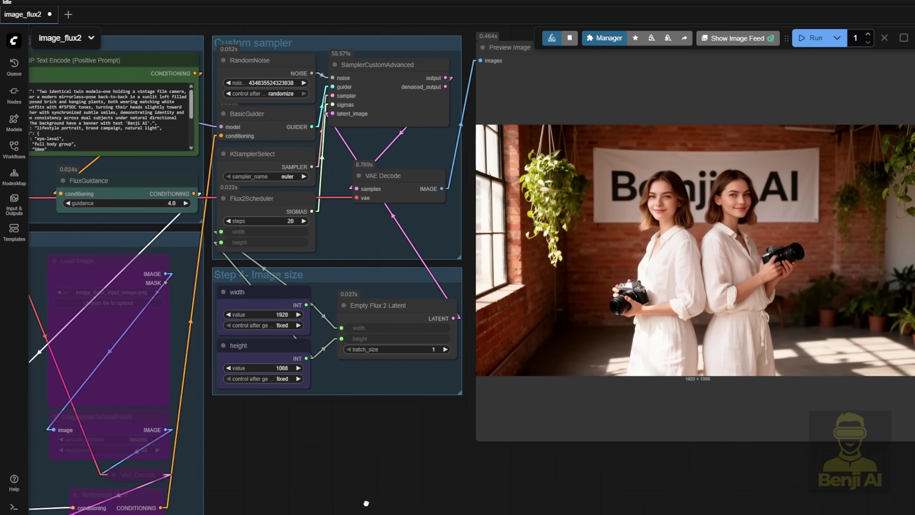
click(331, 278)
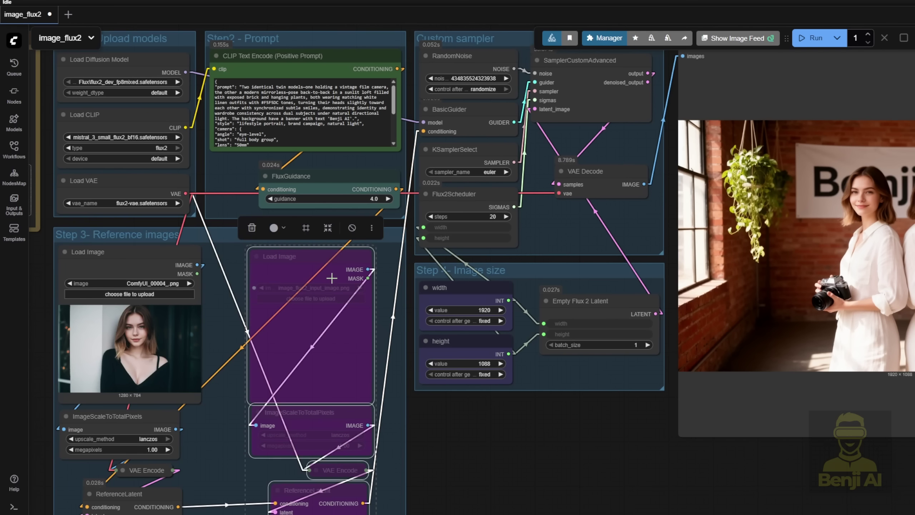
click(352, 228)
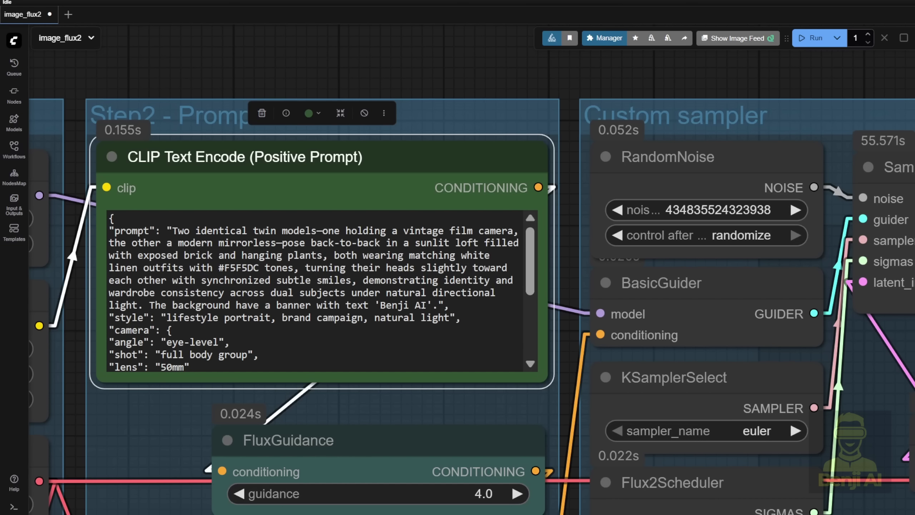
Step: Select the CLIP Text Encode prompt and mark its 'Two identical twin' wording for editing
click(364, 414)
drag(336, 405, 332, 344)
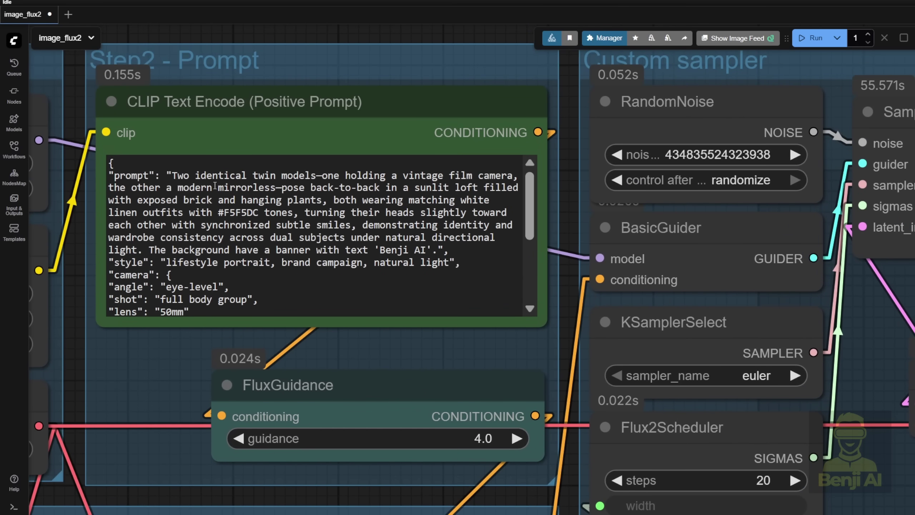
click(190, 180)
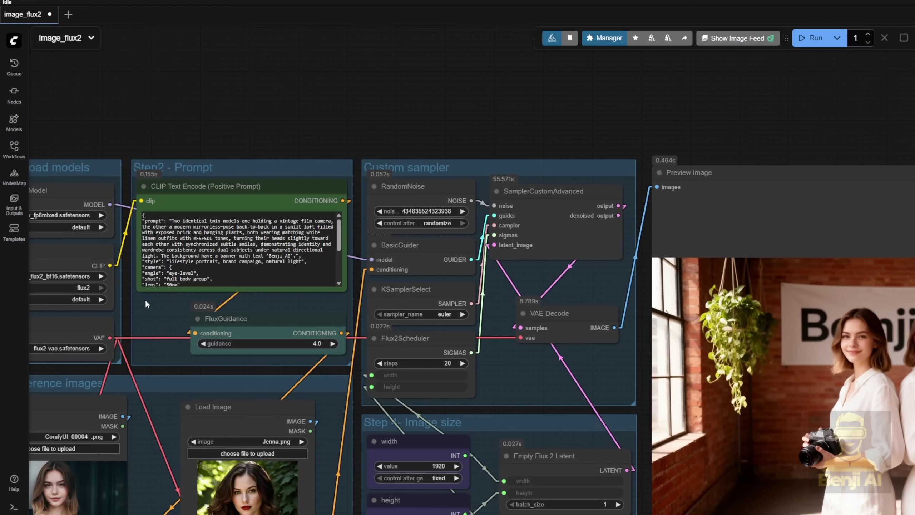
scroll(145, 299, up, 2)
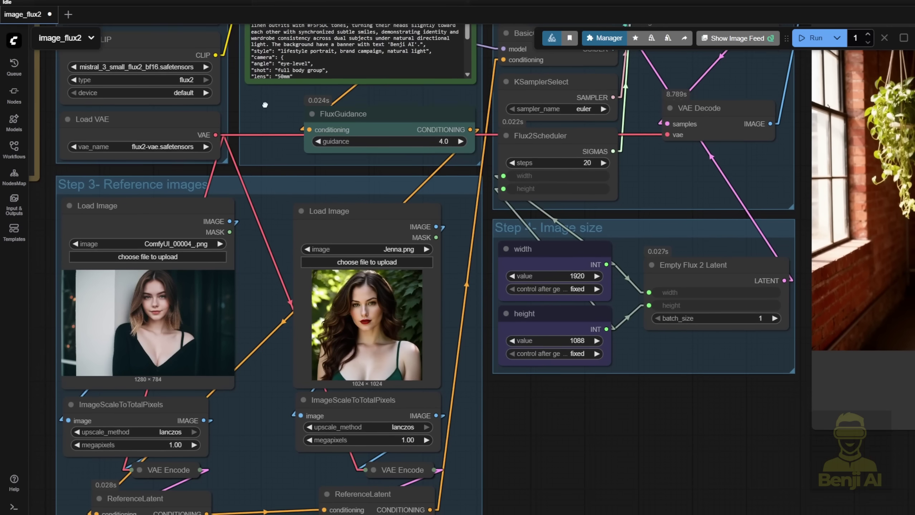
scroll(152, 269, up, 2)
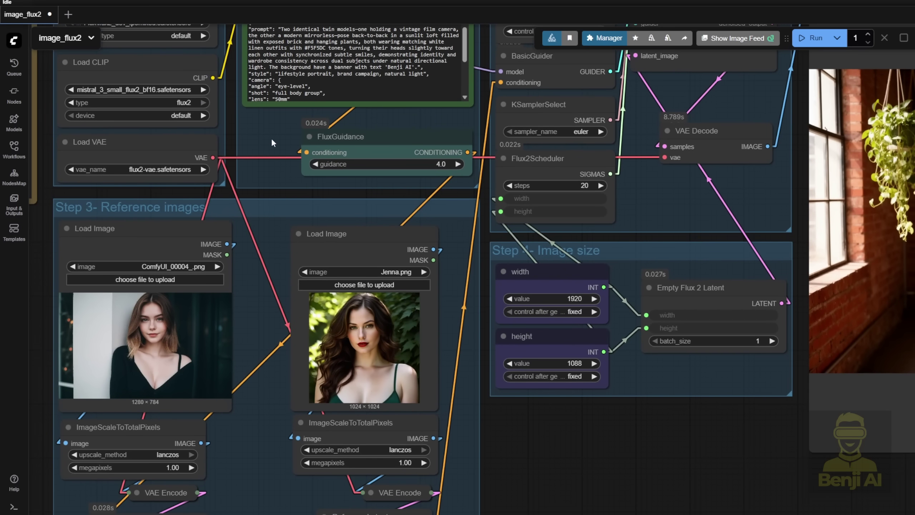
drag(272, 143, 280, 381)
scroll(322, 267, up, 3)
scroll(493, 400, up, 2)
drag(397, 262, 319, 262)
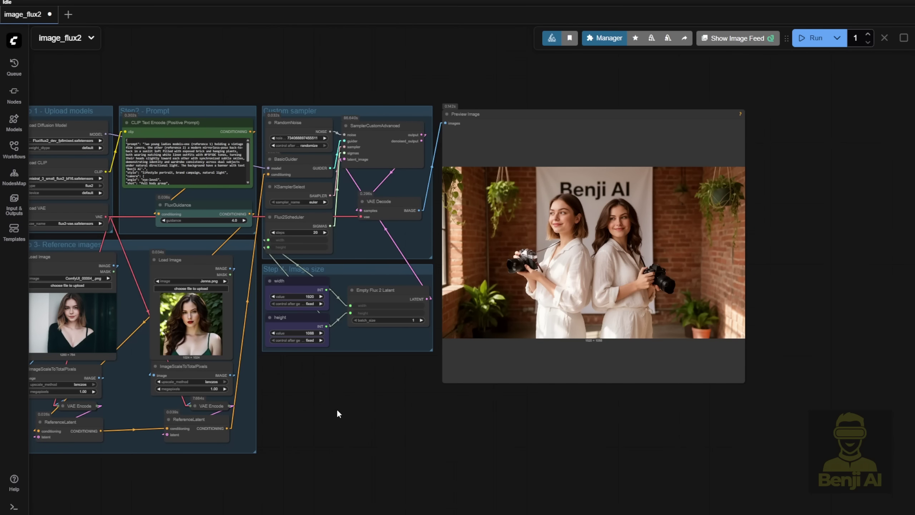
drag(337, 413, 463, 421)
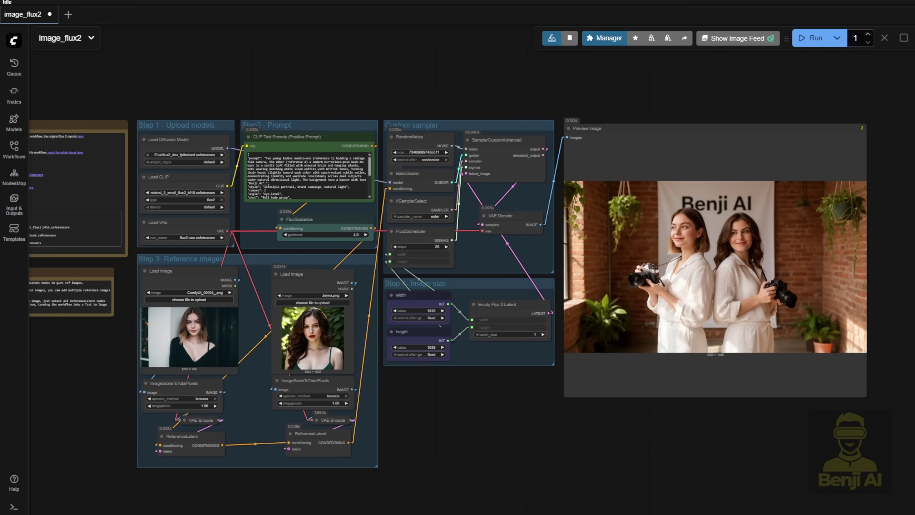
scroll(361, 71, up, 3)
scroll(328, 105, down, 2)
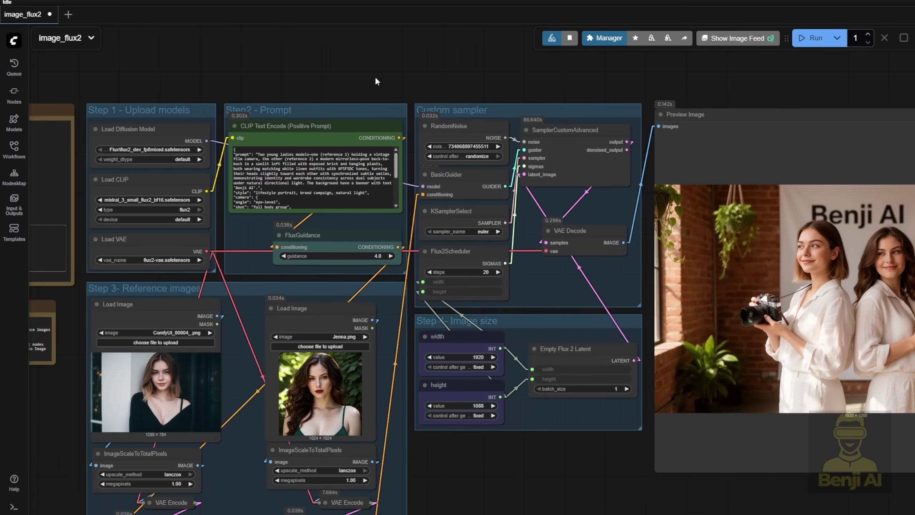
scroll(406, 408, down, 3)
scroll(439, 372, right, 8)
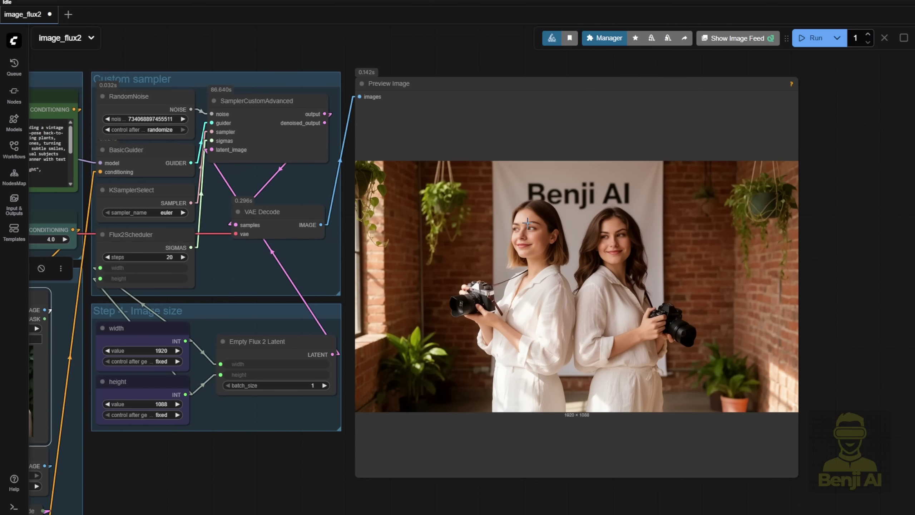
click(600, 234)
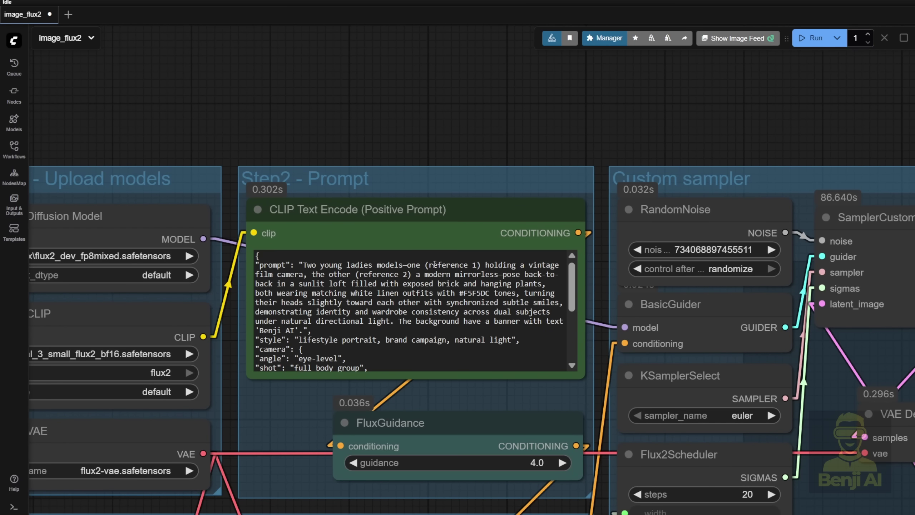
drag(425, 266, 479, 264)
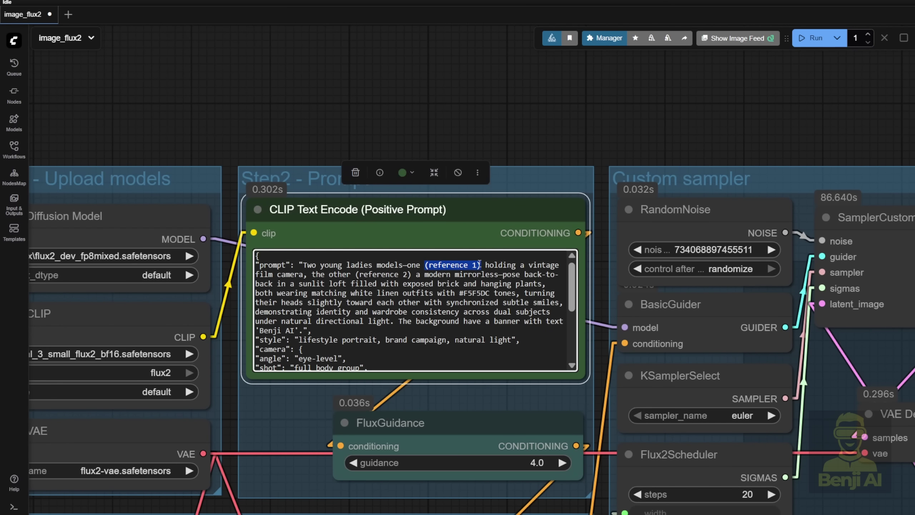
click(483, 134)
drag(507, 131, 337, 57)
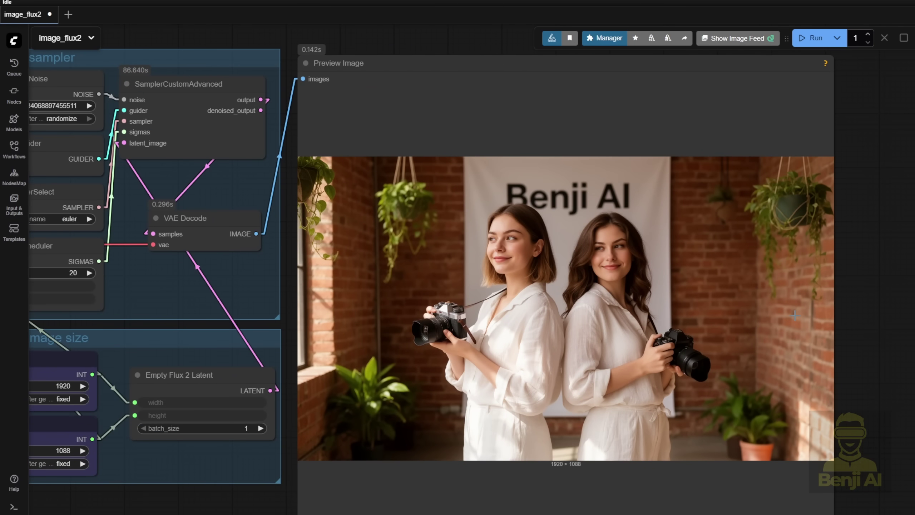
scroll(560, 309, down, 5)
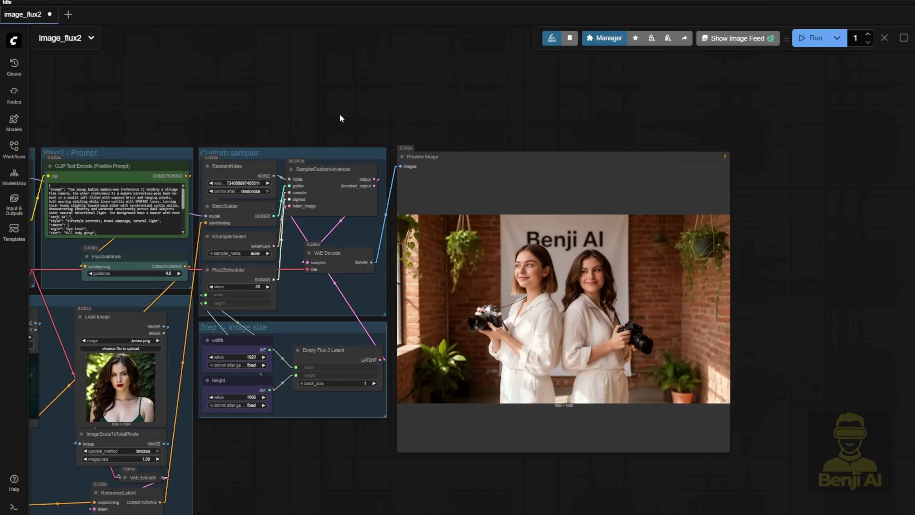
drag(342, 119, 510, 164)
scroll(348, 222, up, 7)
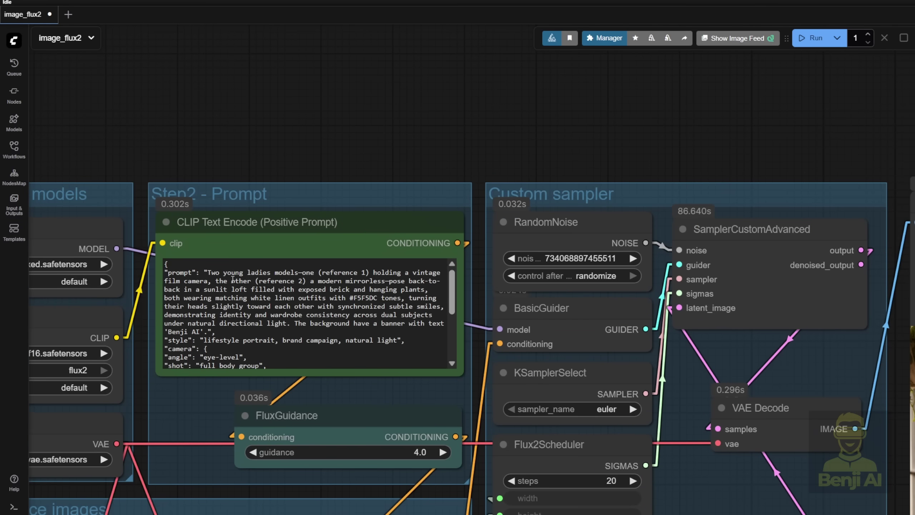
scroll(205, 396, up, 5)
drag(349, 281, 219, 296)
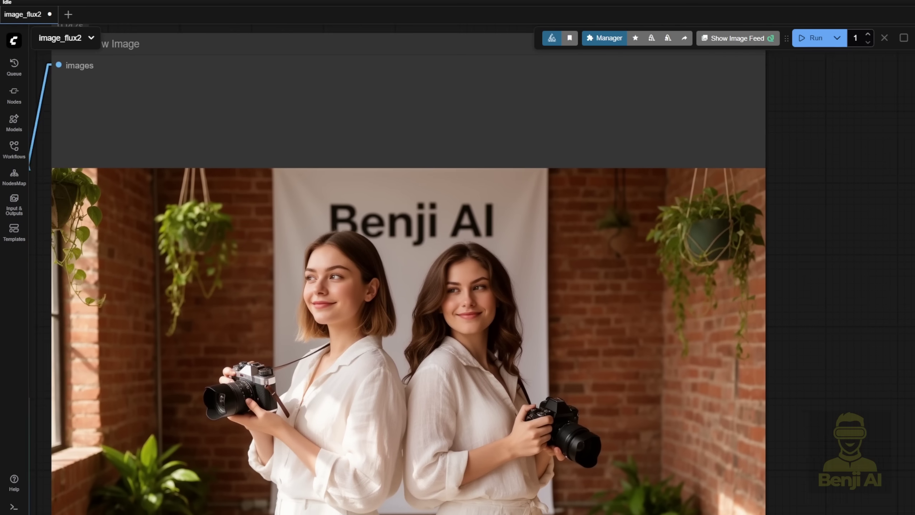
Step: Pan to the left node groups and scroll down past the finished twin-photographers image
drag(115, 132, 170, 102)
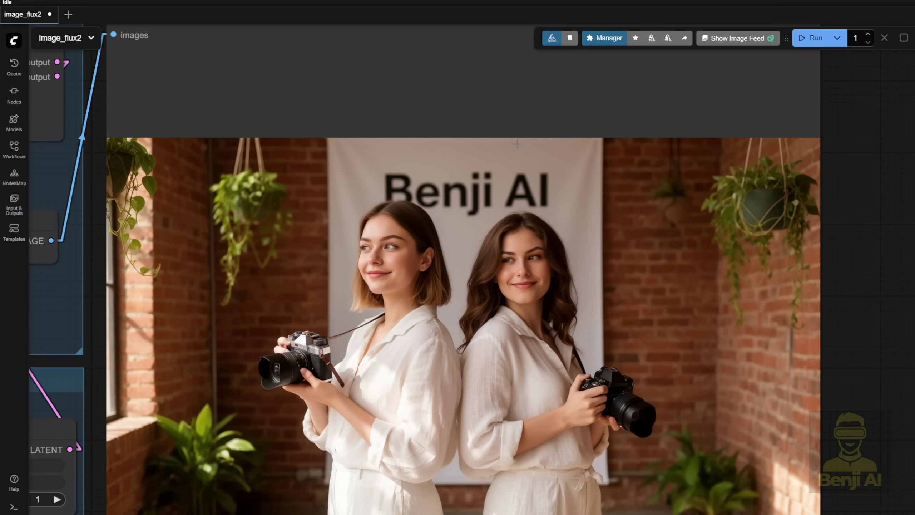
scroll(629, 209, down, 1)
scroll(631, 204, down, 2)
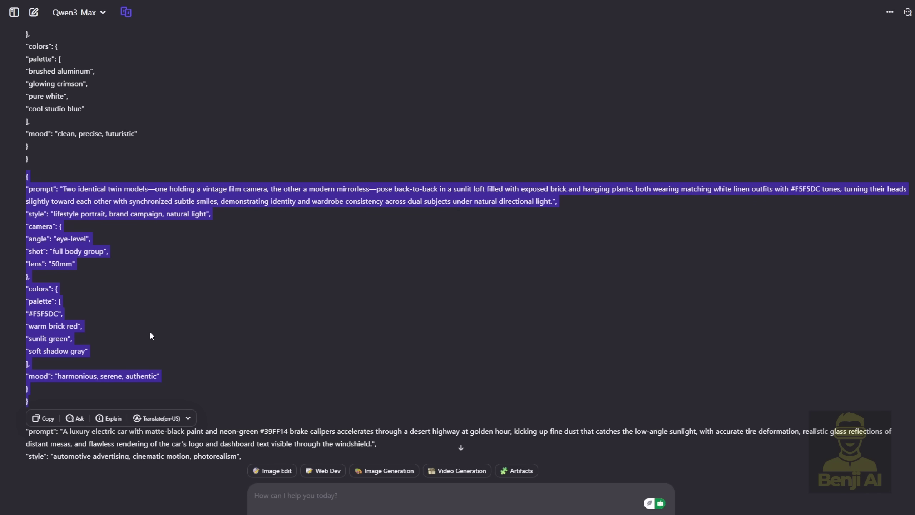
scroll(149, 330, down, 10)
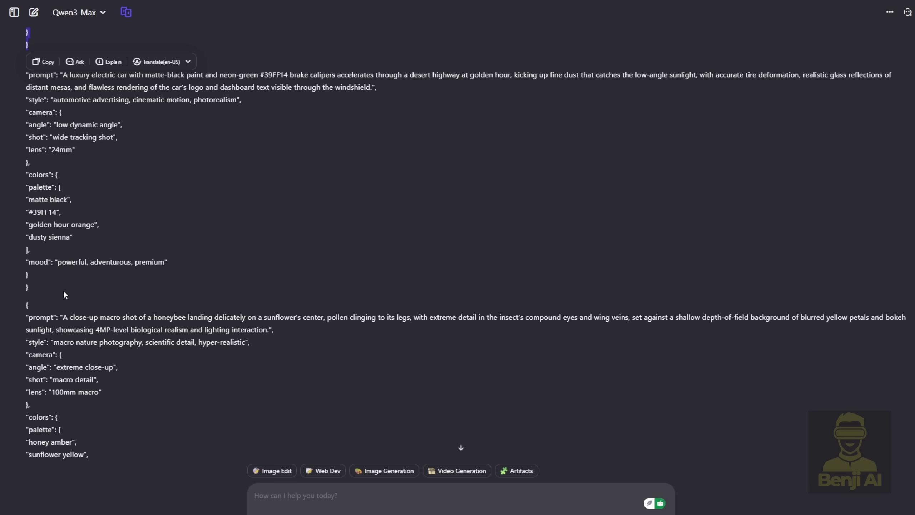
Step: Inspect the twin-models JSON prompt's camera settings and its 50mm lens value
scroll(64, 294, up, 8)
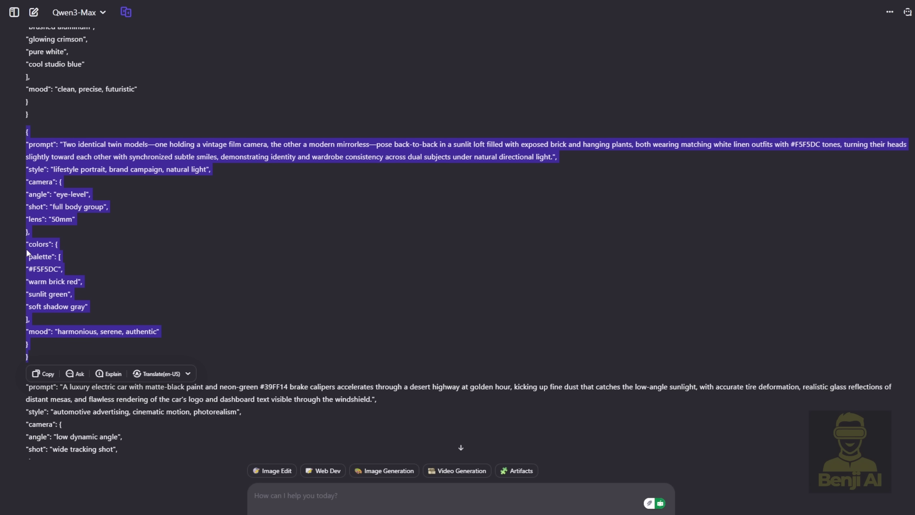
click(71, 217)
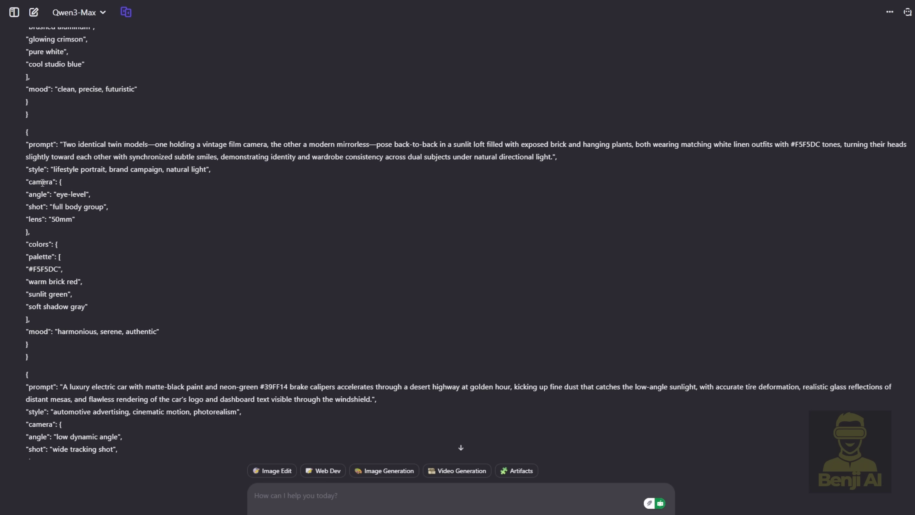
drag(36, 181, 81, 217)
click(60, 219)
double_click(59, 218)
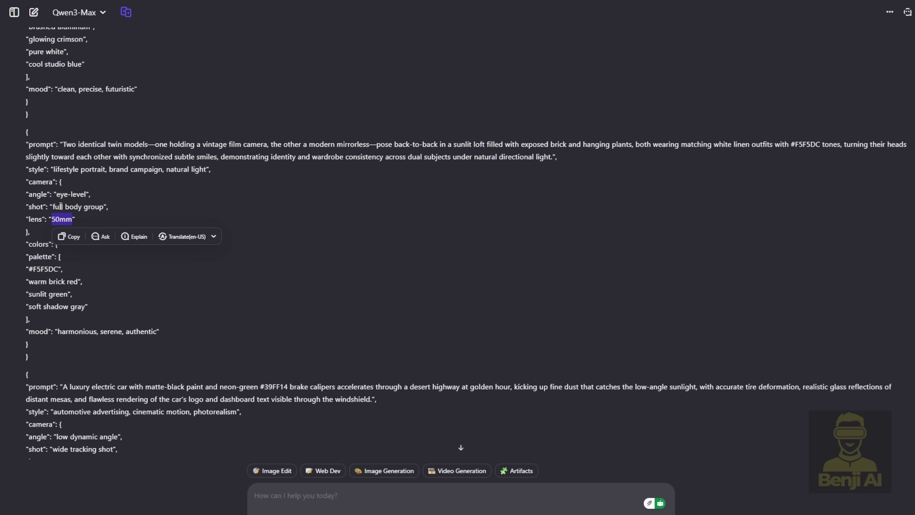
click(176, 320)
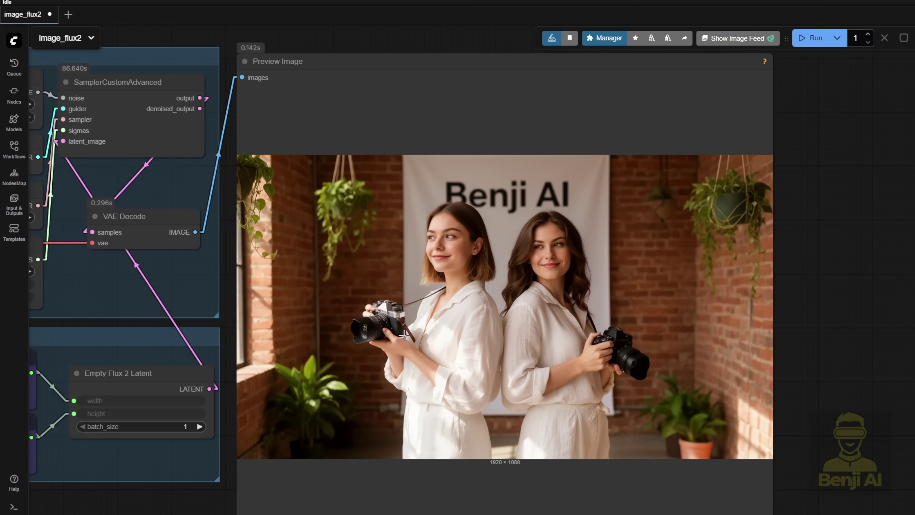
Step: Survey the workflow's model and prompt groups, then pan across the enlarged twin-photographers preview
scroll(405, 334, down, 7)
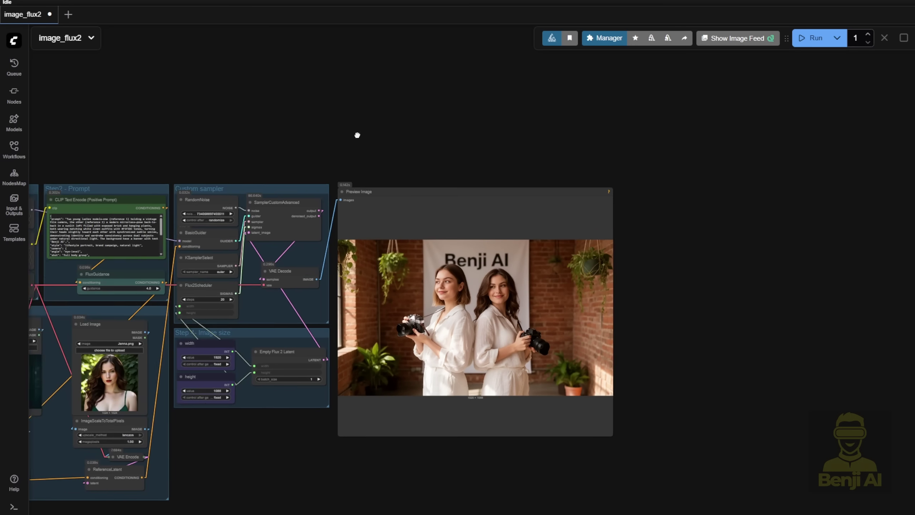
drag(358, 134, 501, 72)
scroll(307, 416, up, 4)
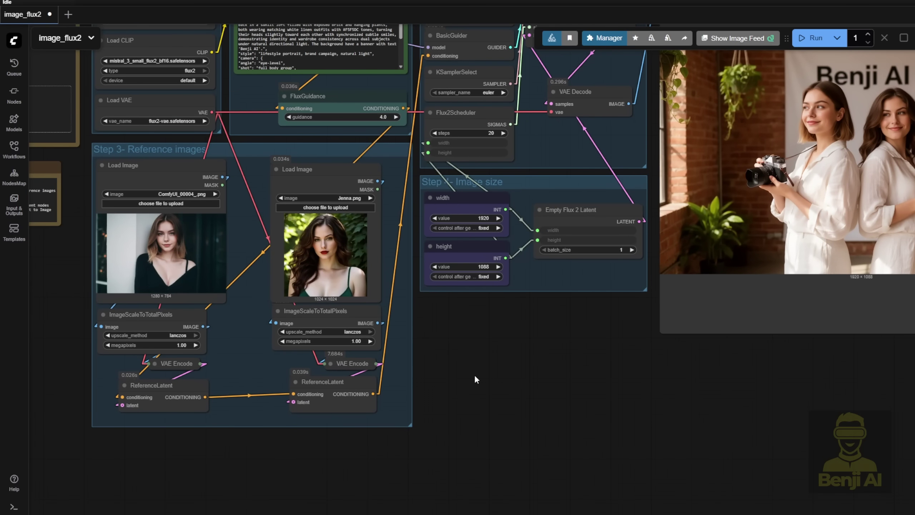
drag(481, 383, 457, 480)
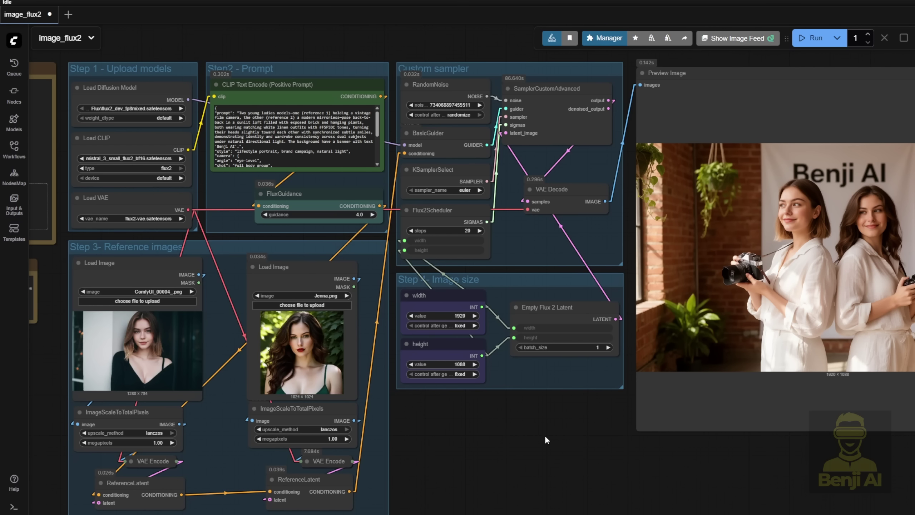
drag(544, 434, 288, 479)
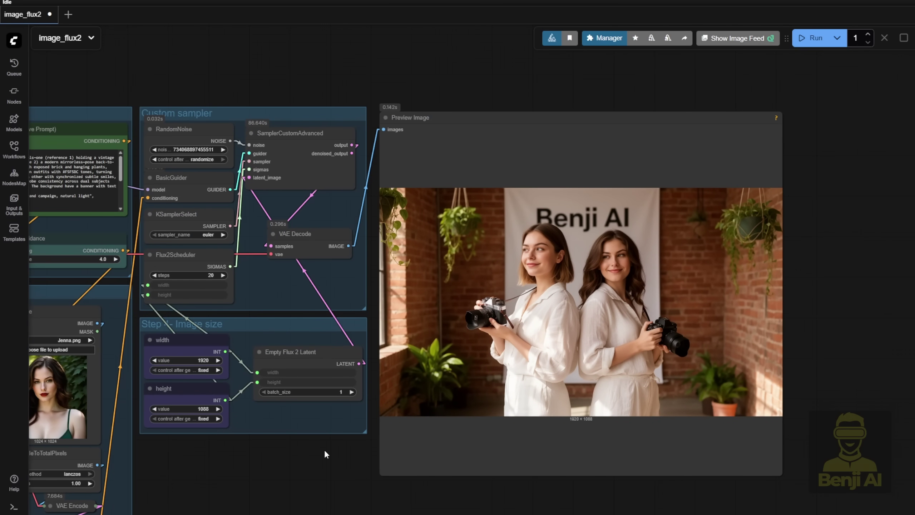
scroll(709, 270, up, 5)
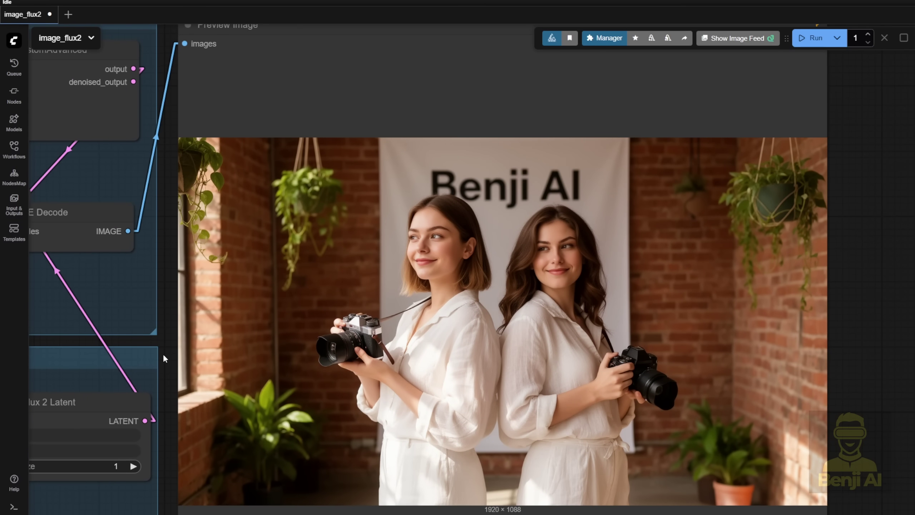
drag(203, 342, 471, 268)
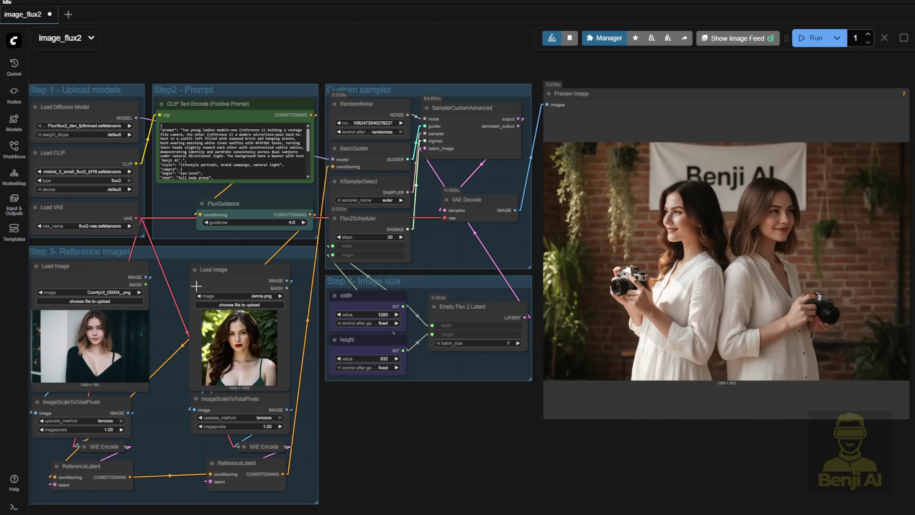
click(406, 241)
scroll(414, 242, up, 4)
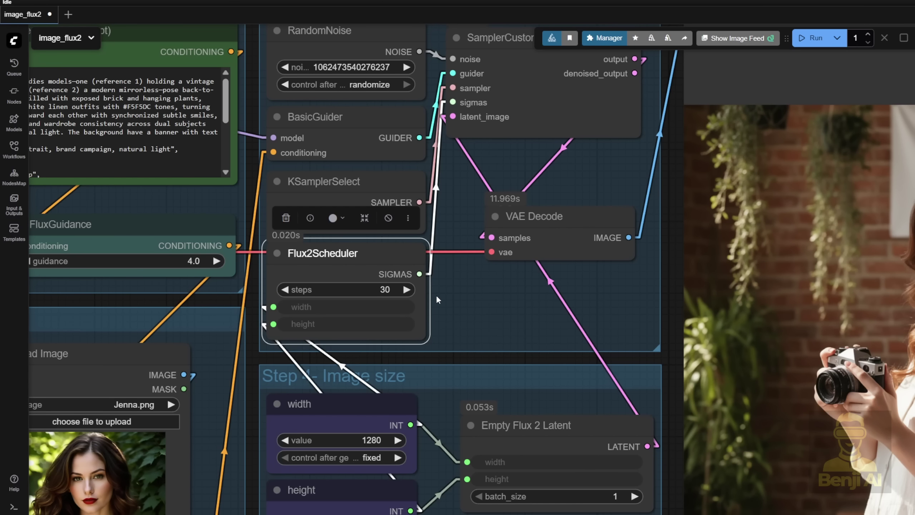
scroll(495, 318, down, 3)
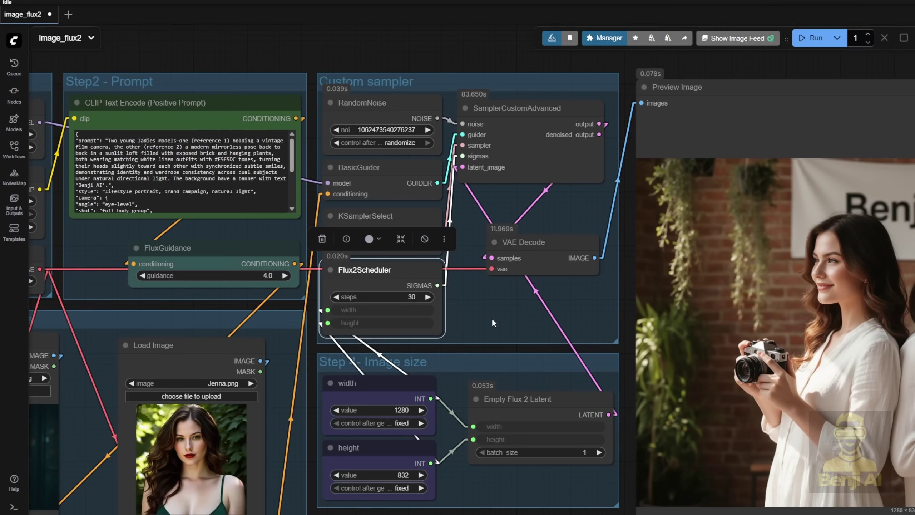
click(404, 392)
click(396, 459)
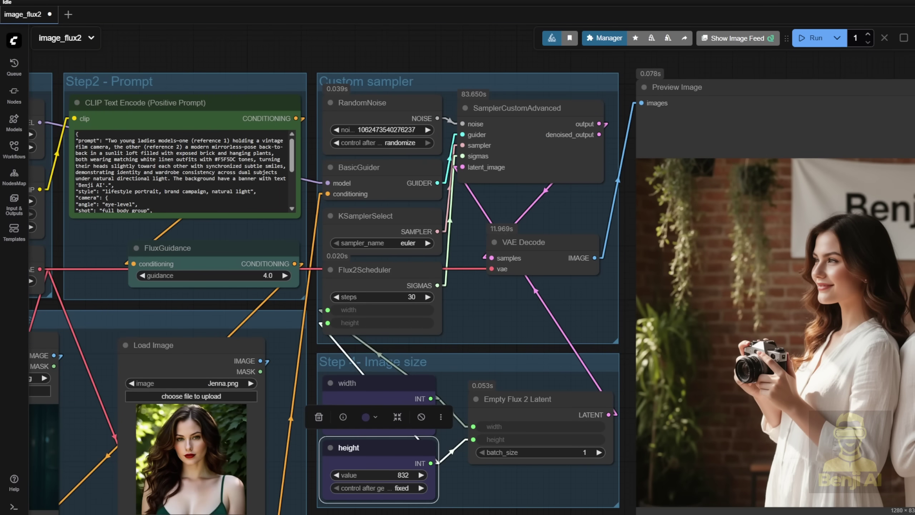
drag(515, 479, 155, 478)
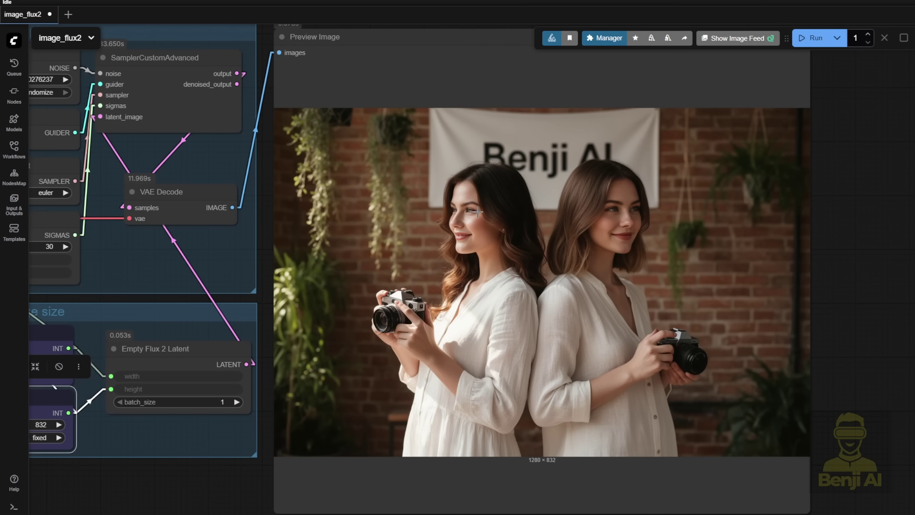
scroll(478, 212, down, 5)
scroll(235, 462, up, 4)
drag(235, 461, 446, 394)
scroll(232, 335, up, 2)
click(131, 192)
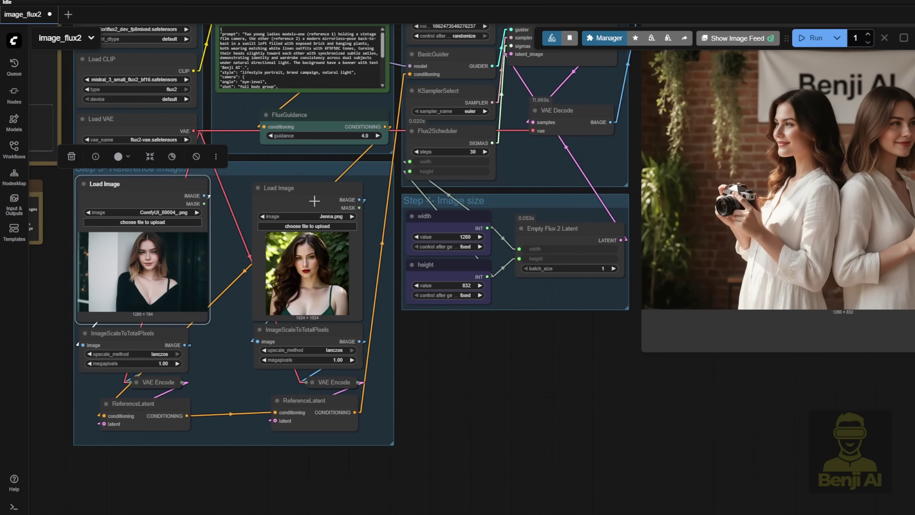
click(315, 201)
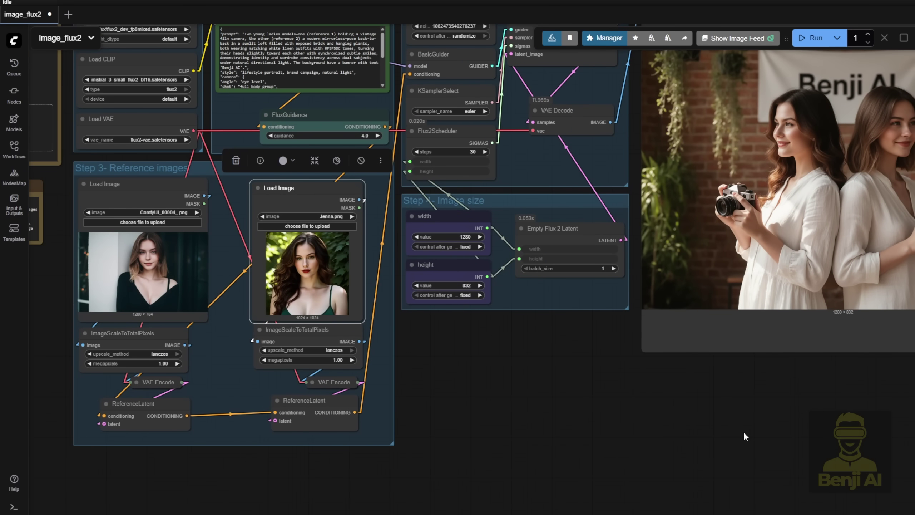
drag(743, 432, 511, 458)
scroll(511, 458, up, 5)
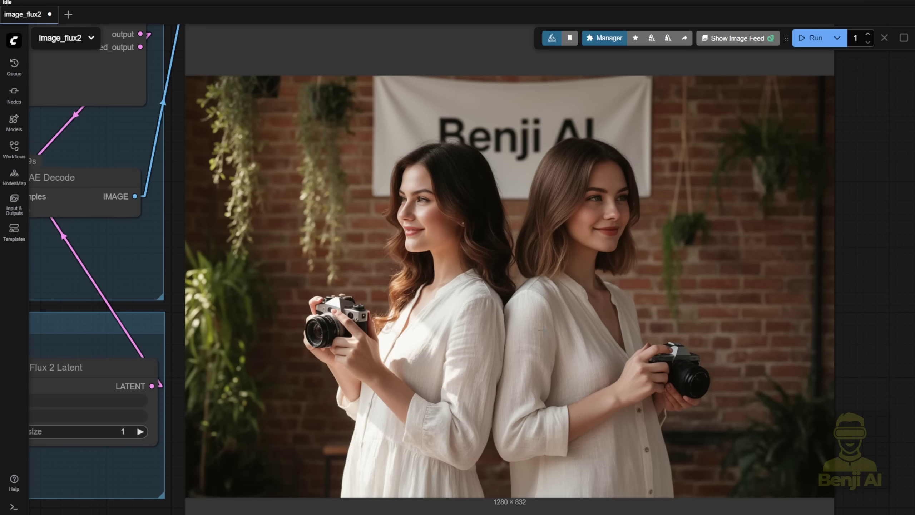
scroll(404, 391, up, 3)
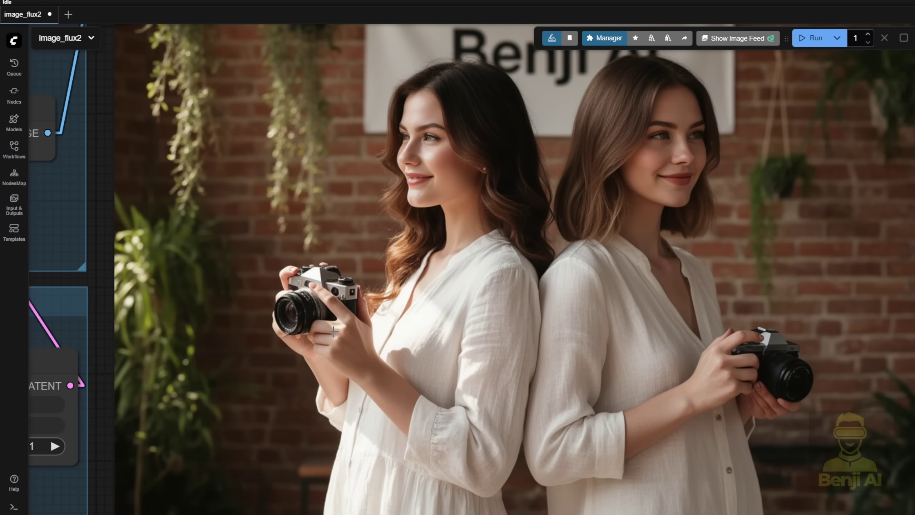
scroll(358, 325, up, 2)
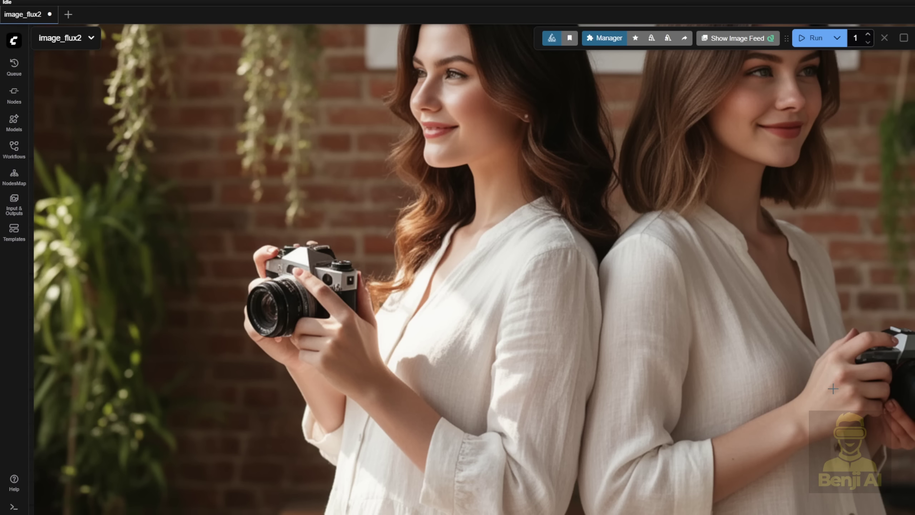
scroll(833, 390, down, 2)
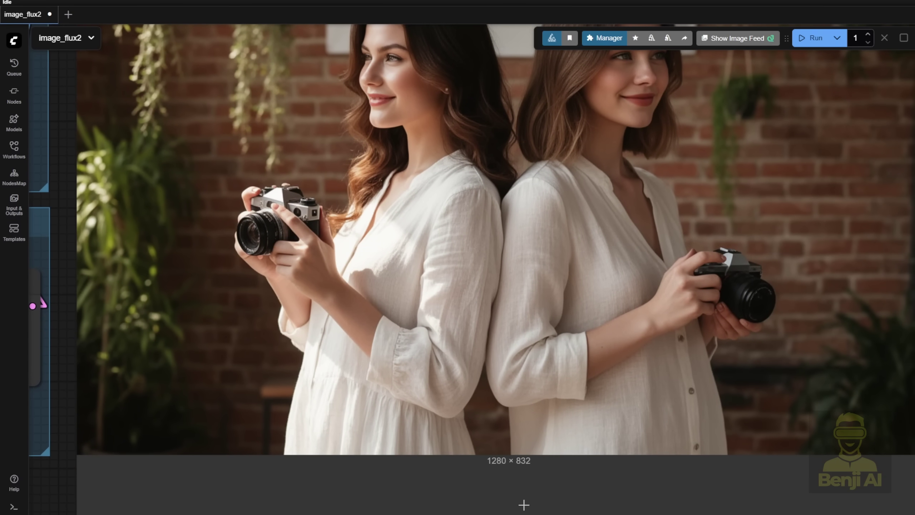
scroll(523, 503, up, 1)
drag(94, 489, 70, 514)
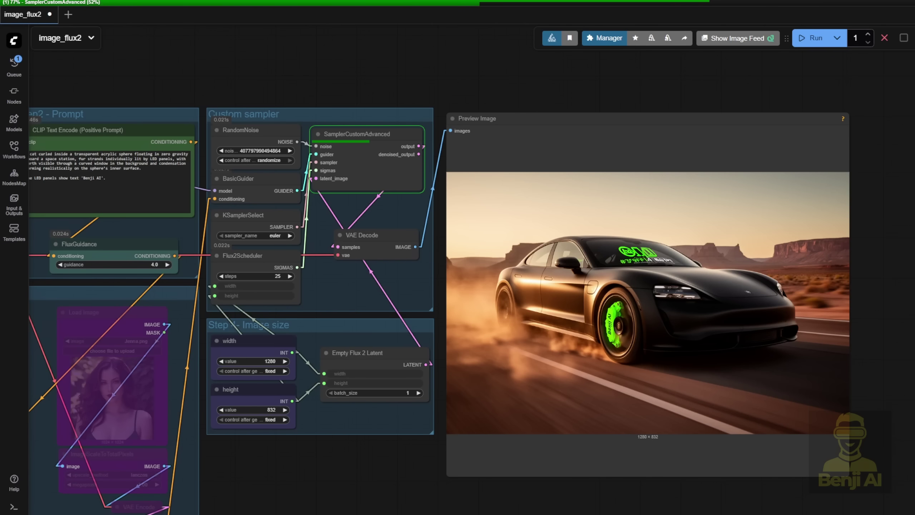
Step: Zoom into the preview image, then recentre on the sampler and the finished cat-in-sphere render
scroll(386, 466, up, 3)
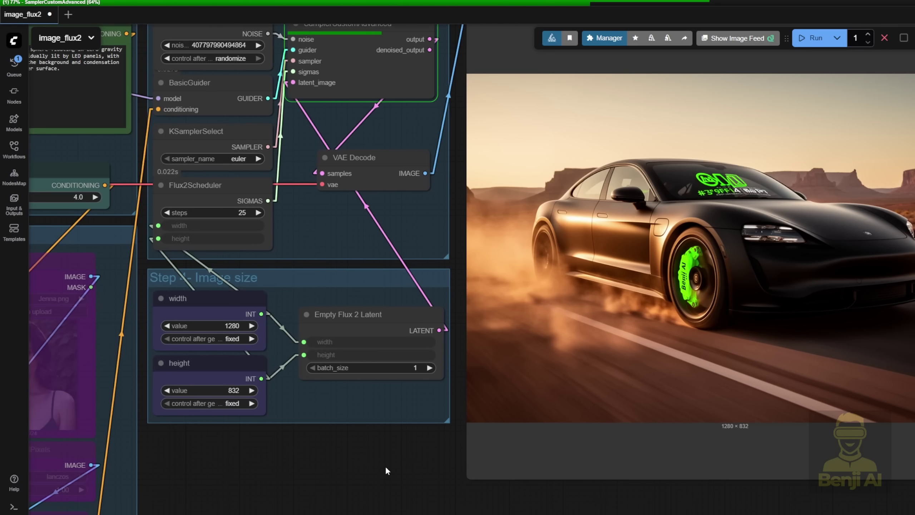
drag(386, 466, 233, 514)
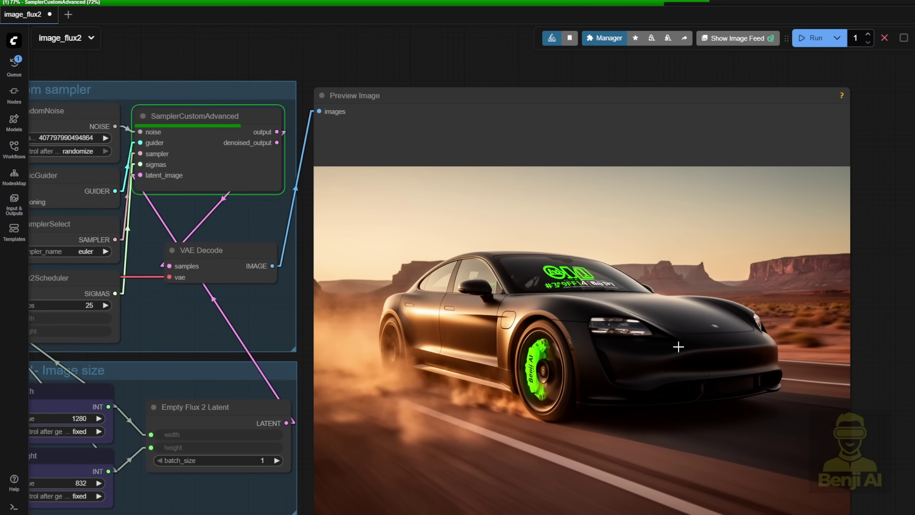
scroll(679, 346, up, 2)
scroll(282, 388, up, 1)
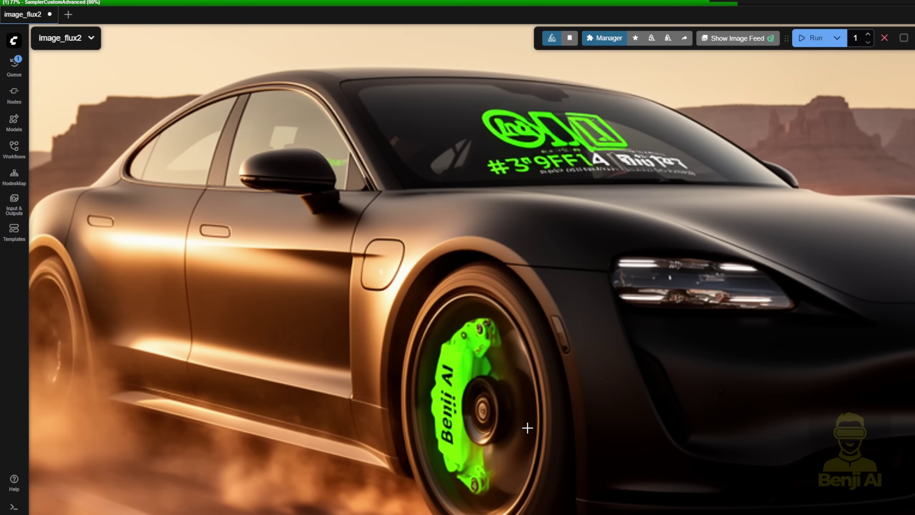
scroll(528, 428, down, 10)
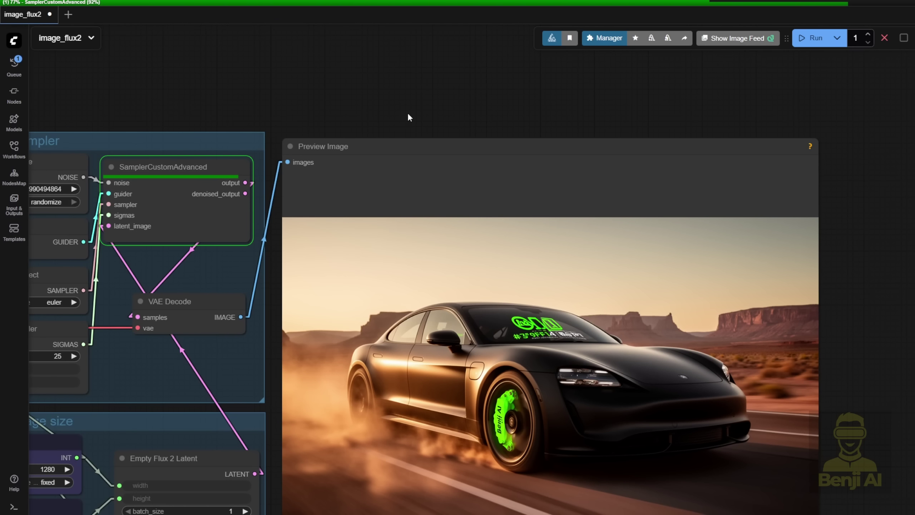
drag(409, 116, 528, 76)
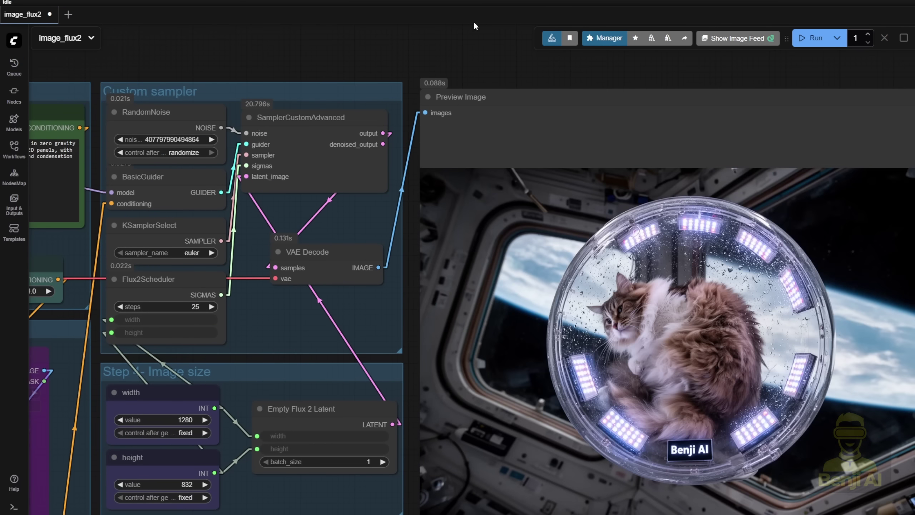
drag(828, 285, 696, 219)
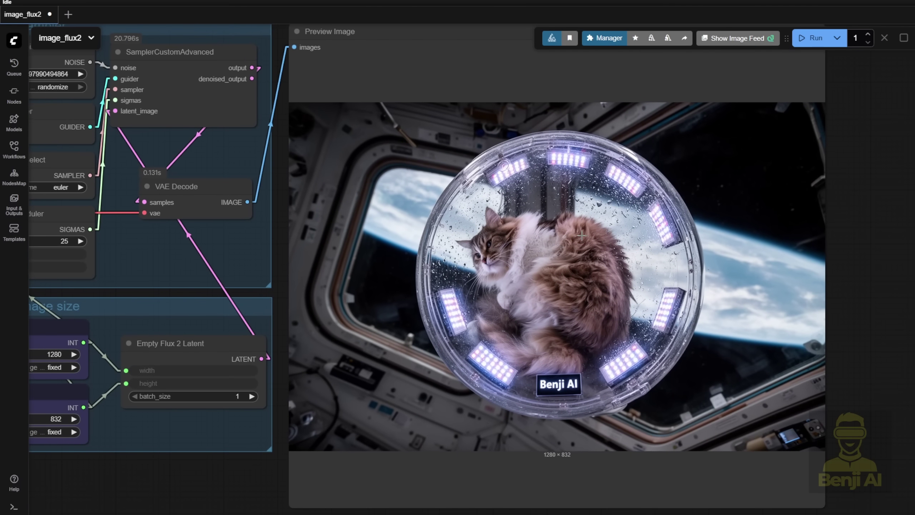